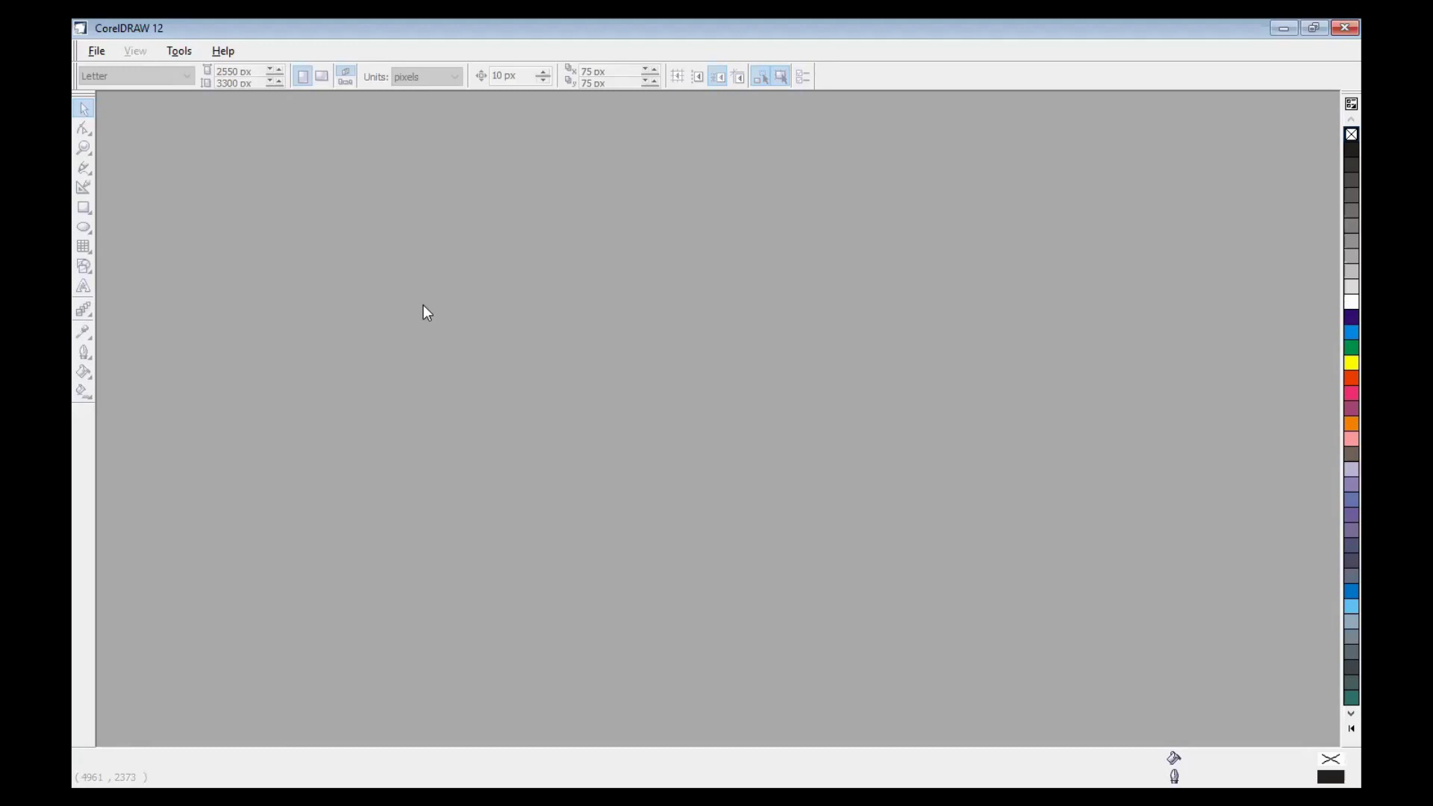
Check the program's version information, then create a new blank 8.5 × 11 in drawing, Graphic1
{"action": "left_click", "coordinate": [215, 51]}
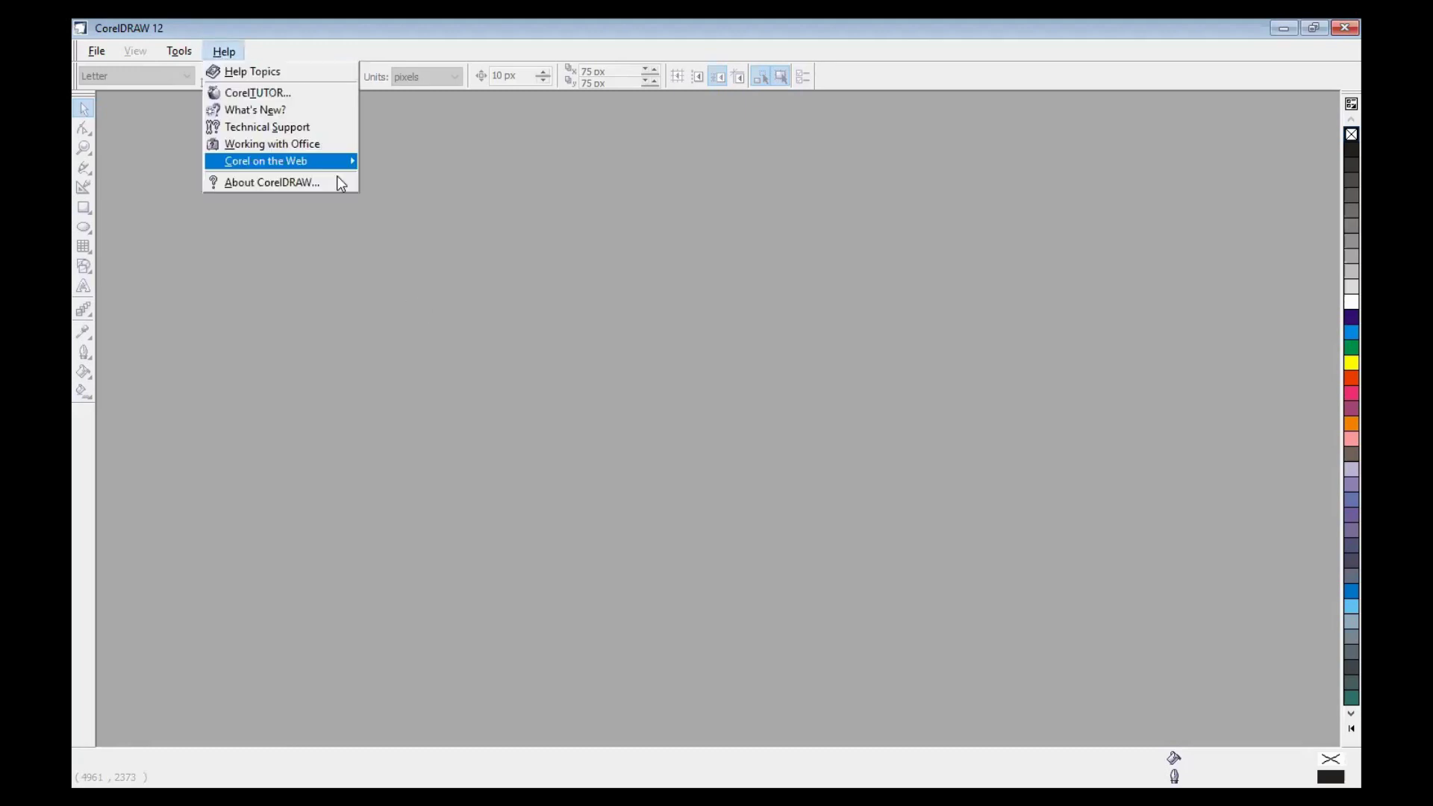
{"action": "left_click", "coordinate": [299, 183]}
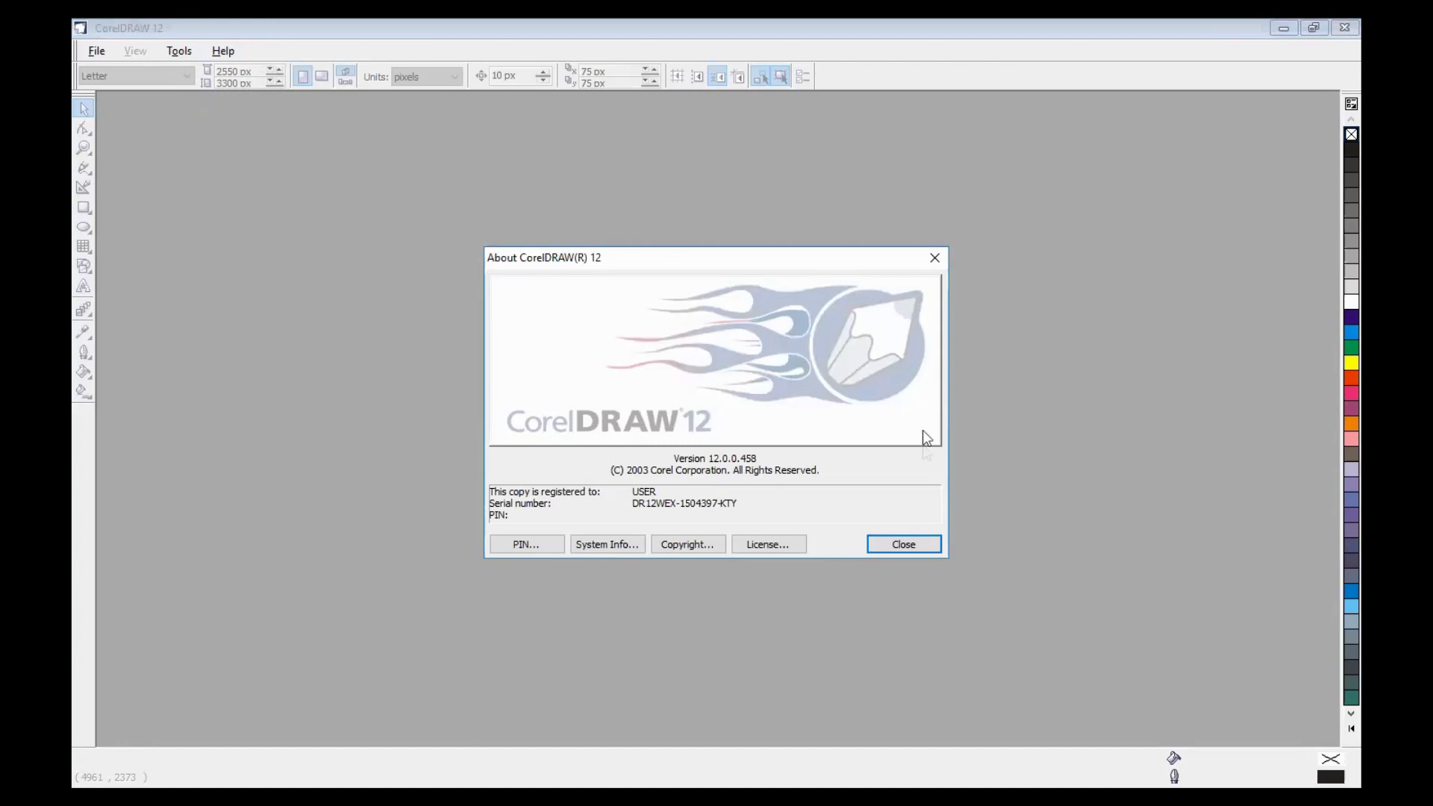
{"action": "left_click", "coordinate": [909, 544]}
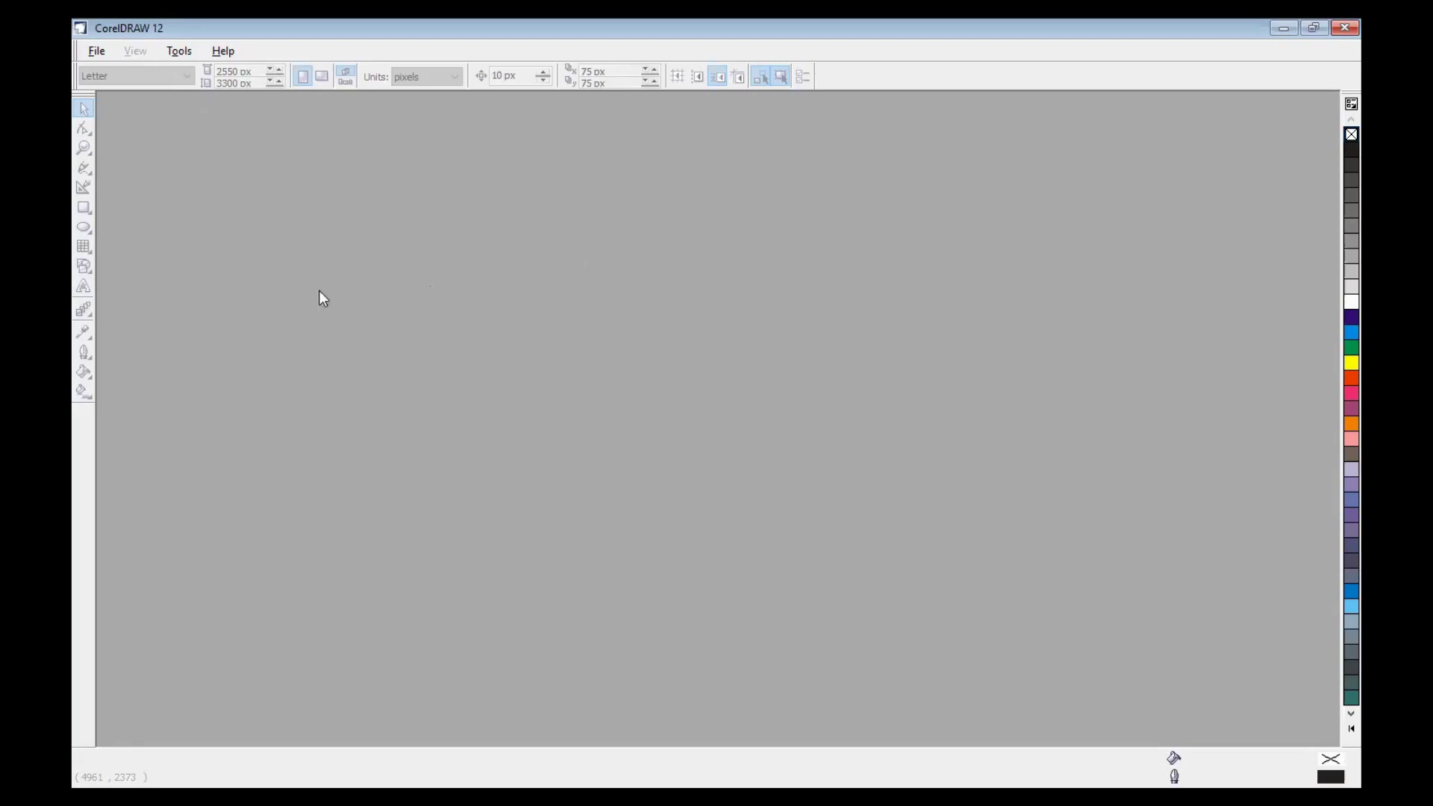
{"action": "left_click", "coordinate": [94, 57]}
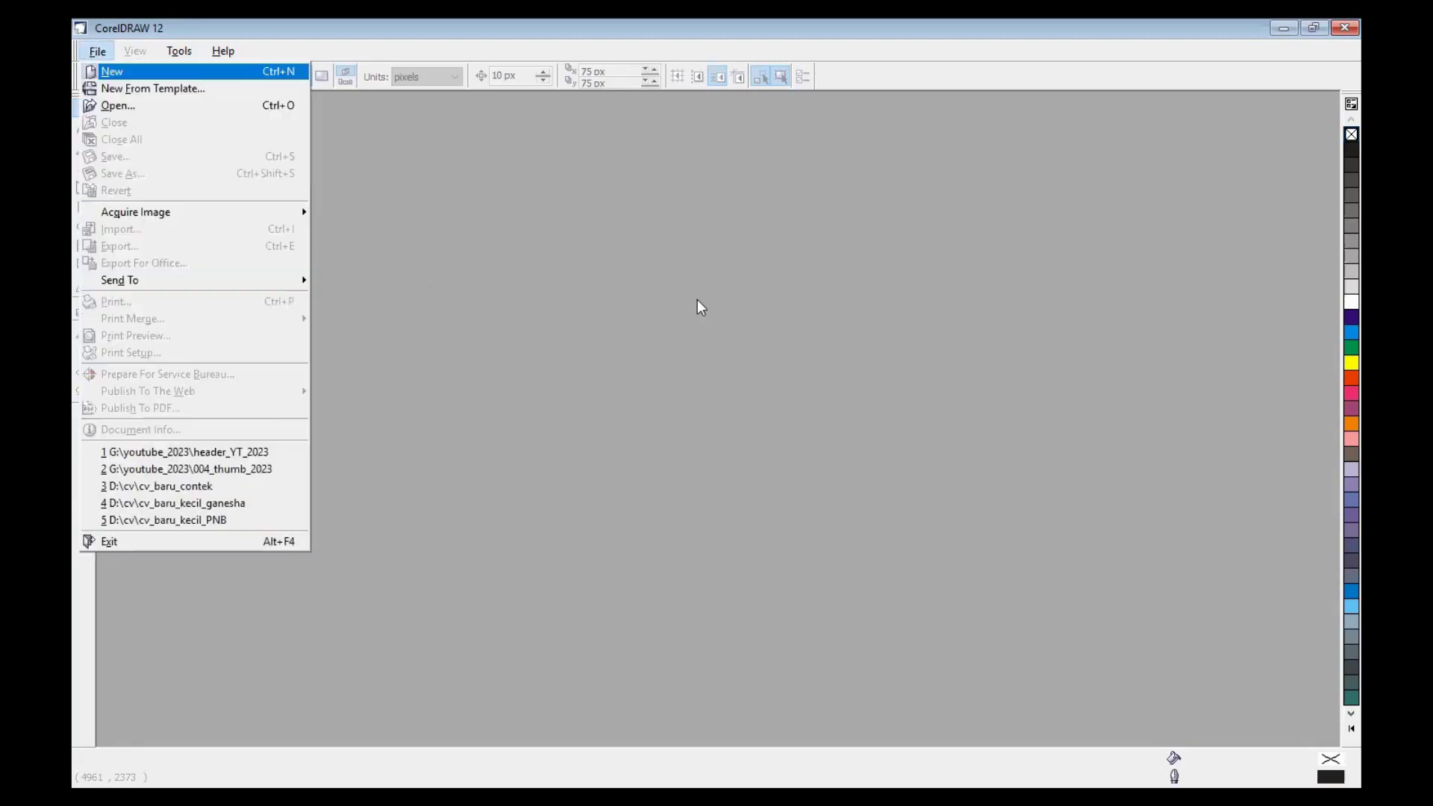
{"action": "key", "text": "Return"}
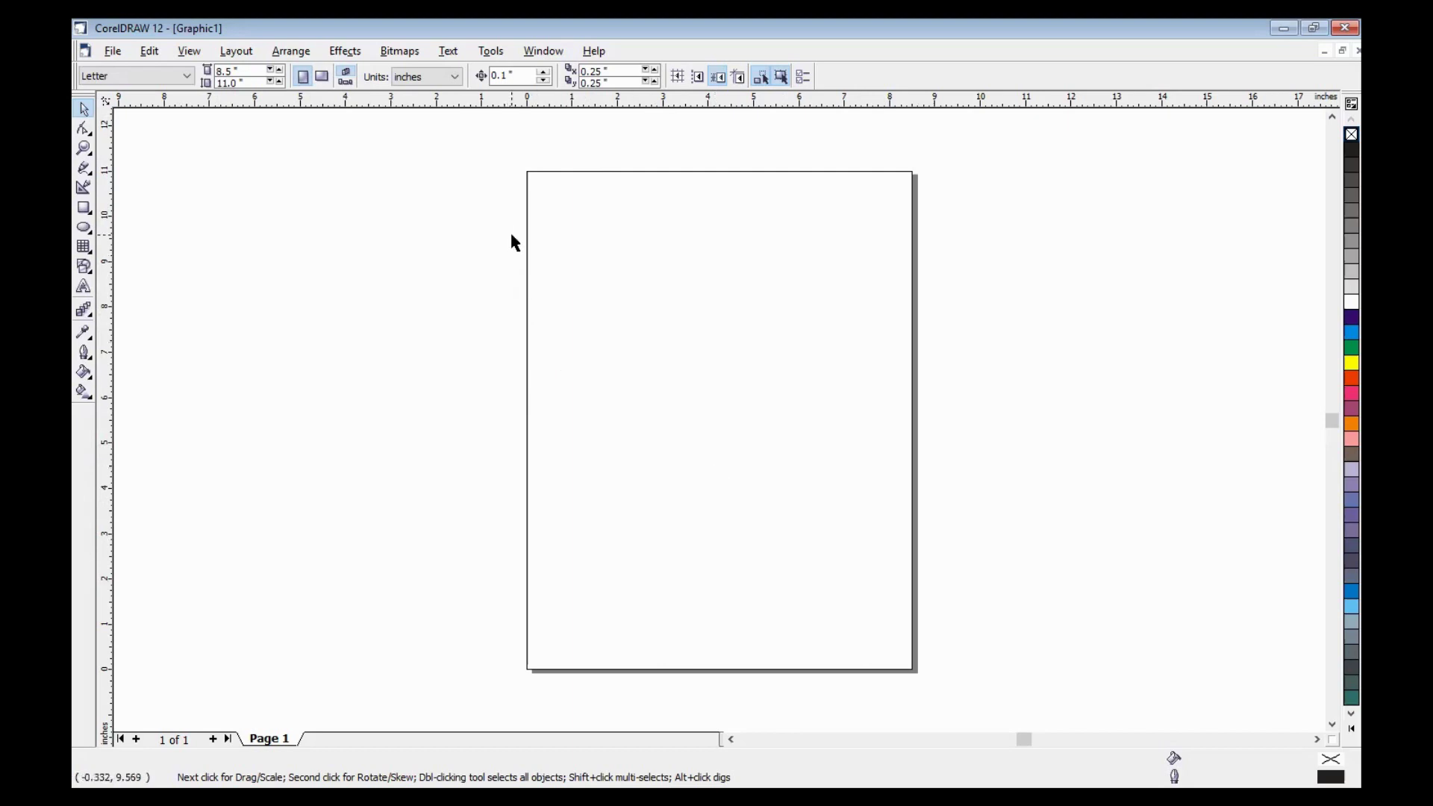
Switch the page size to A4, 210 × 297 mm, with millimetre units
{"action": "left_click", "coordinate": [456, 78]}
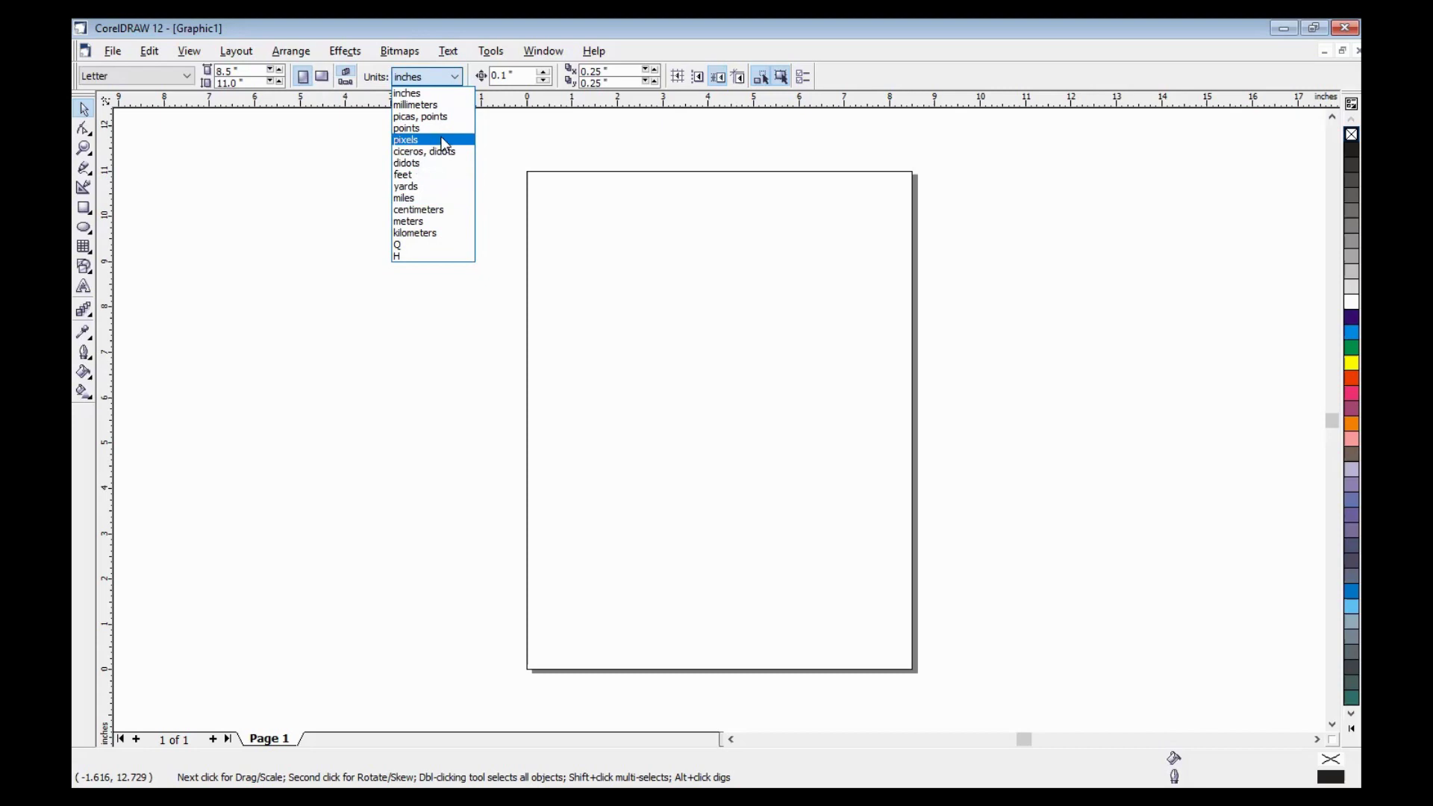
{"action": "left_click", "coordinate": [152, 75]}
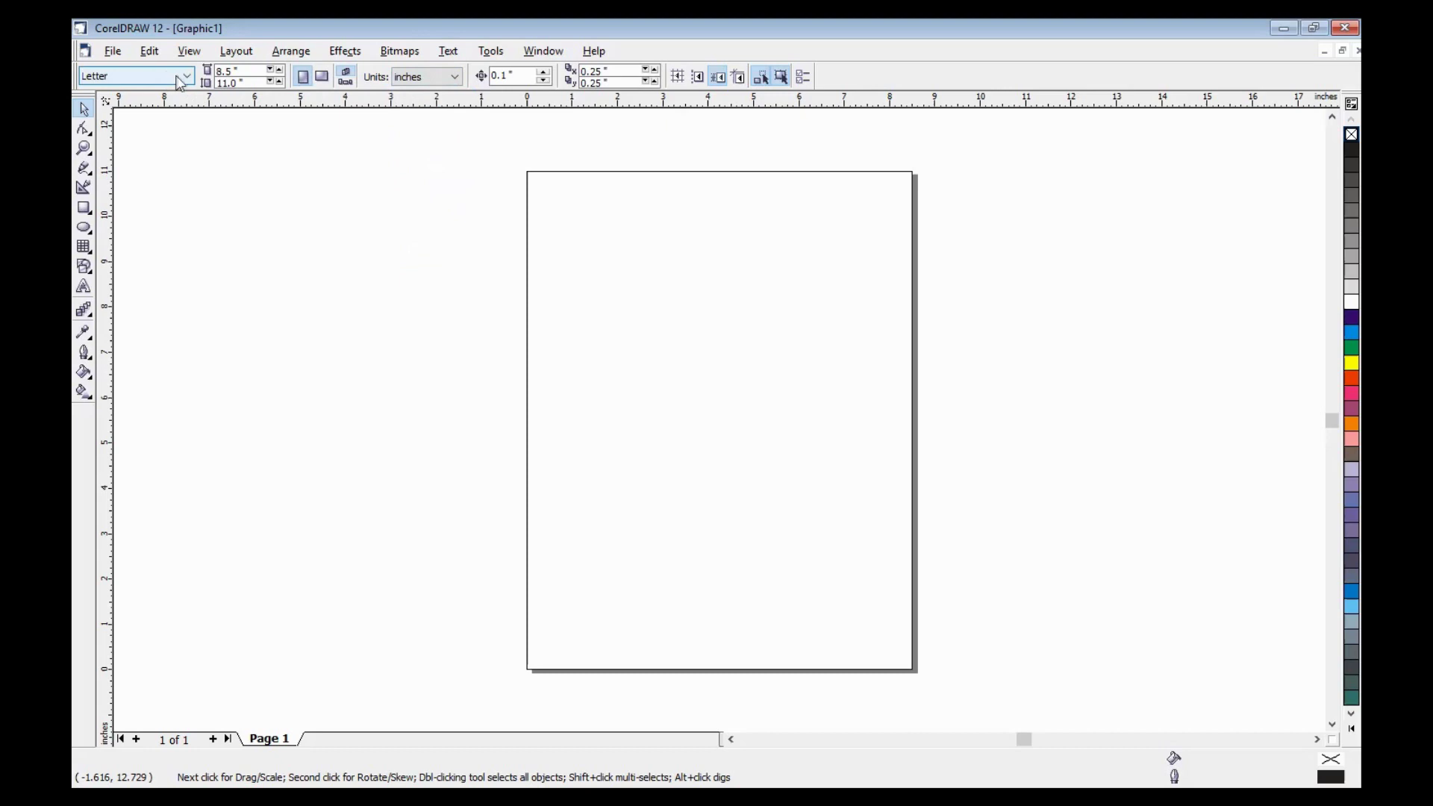
{"action": "left_click", "coordinate": [181, 78]}
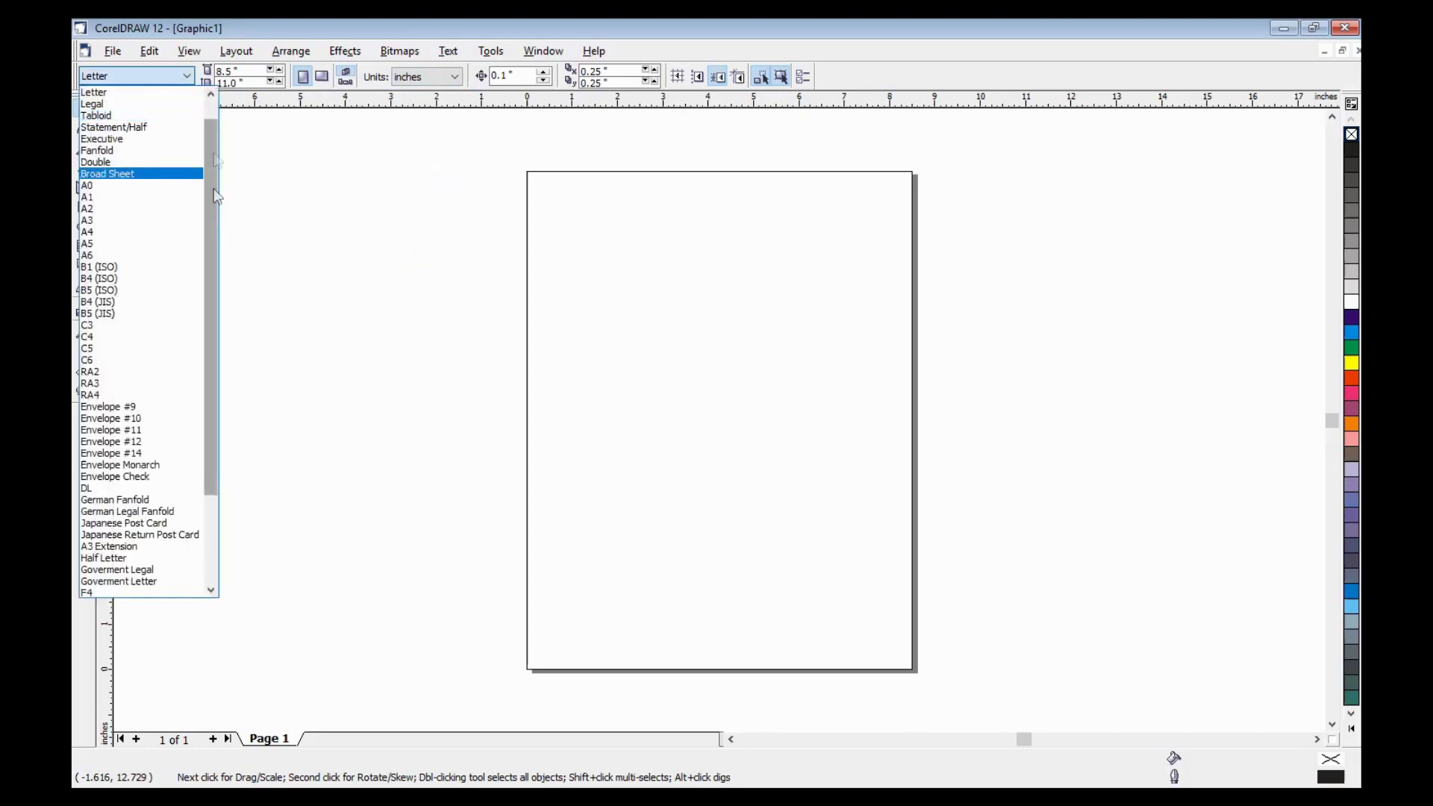
{"action": "left_click_drag", "start_coordinate": [214, 207], "coordinate": [216, 212]}
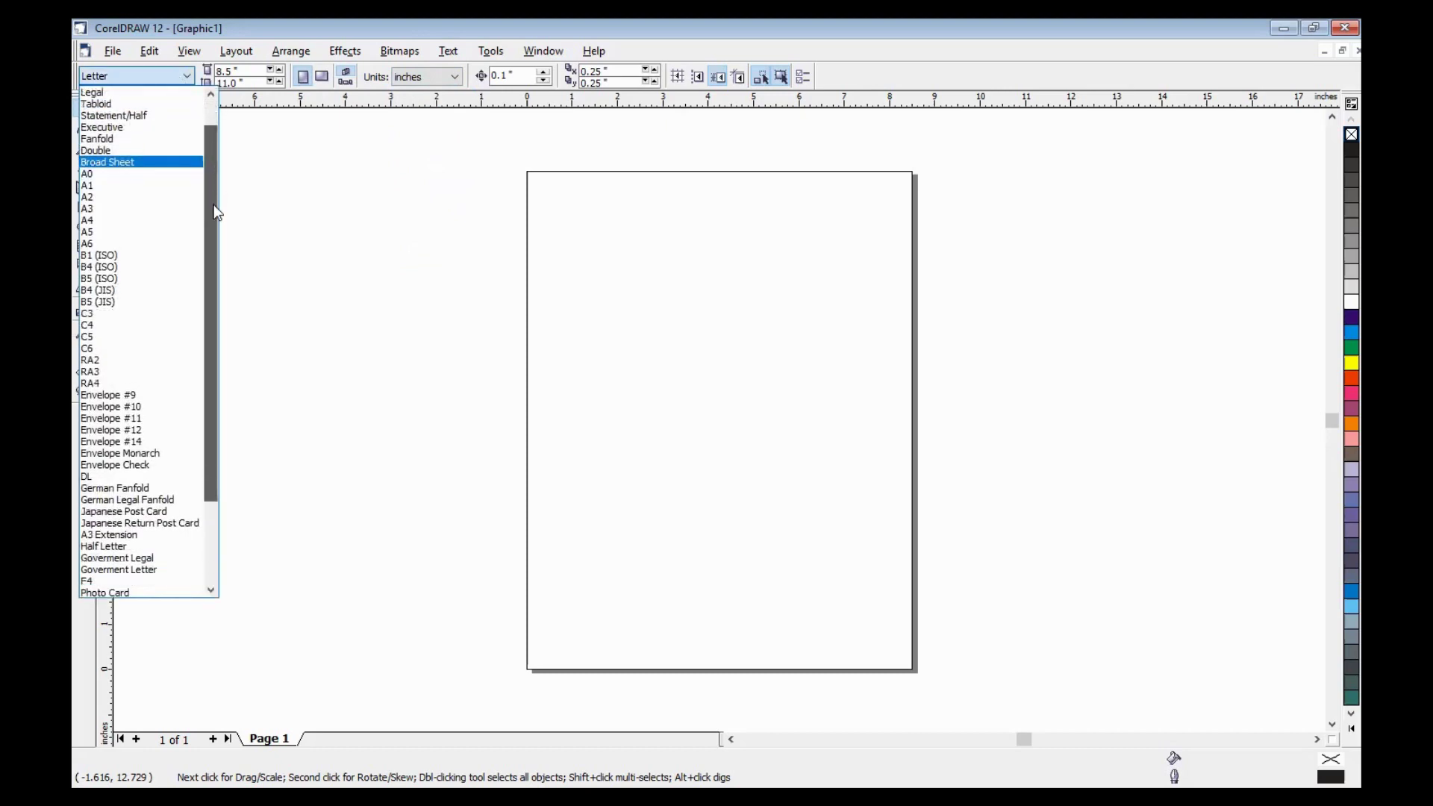
{"action": "left_click", "coordinate": [136, 221]}
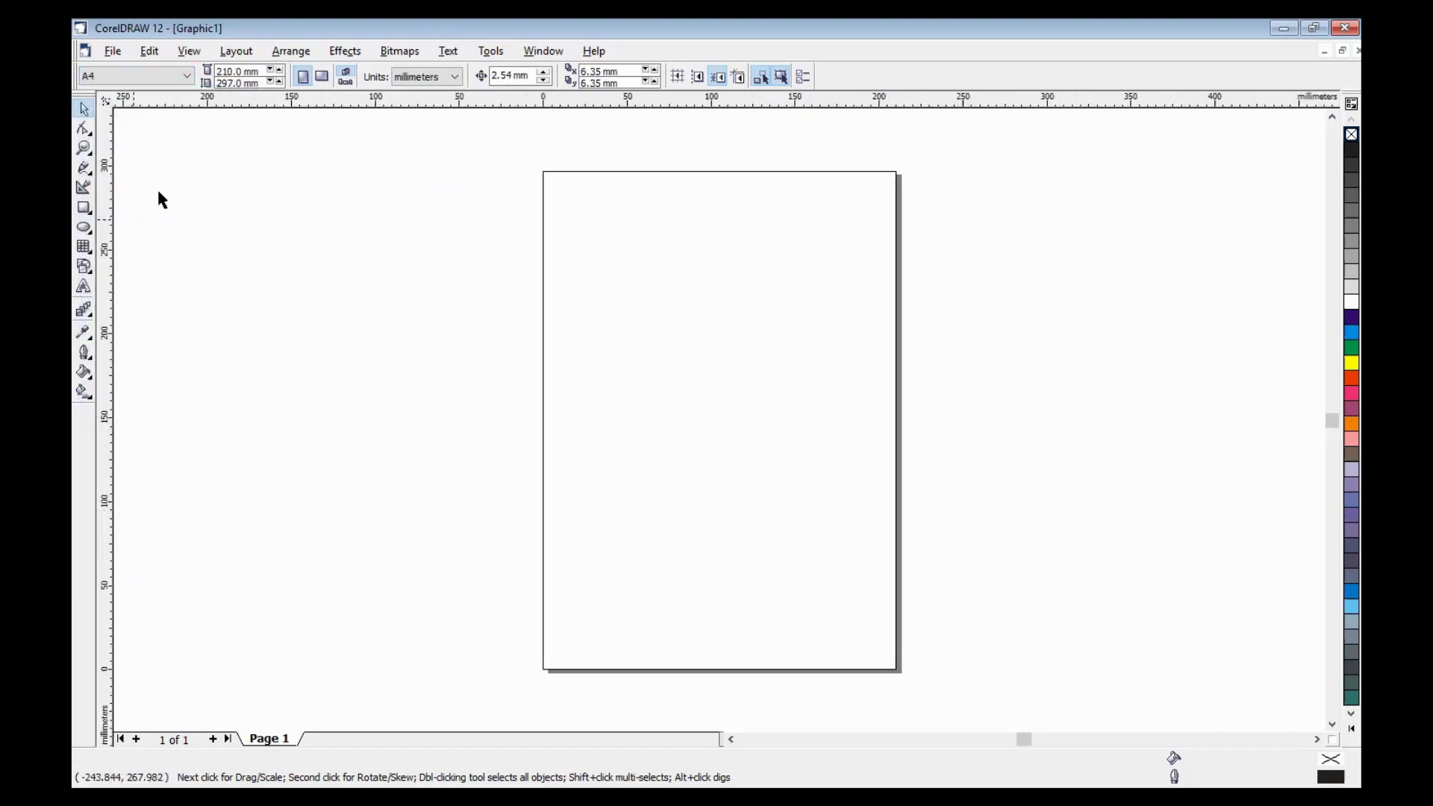
{"action": "left_click", "coordinate": [188, 77]}
{"action": "left_click", "coordinate": [188, 77]}
Show the Rectangle tool's flyout of drawing tool variants in the toolbox
{"action": "left_click", "coordinate": [91, 216]}
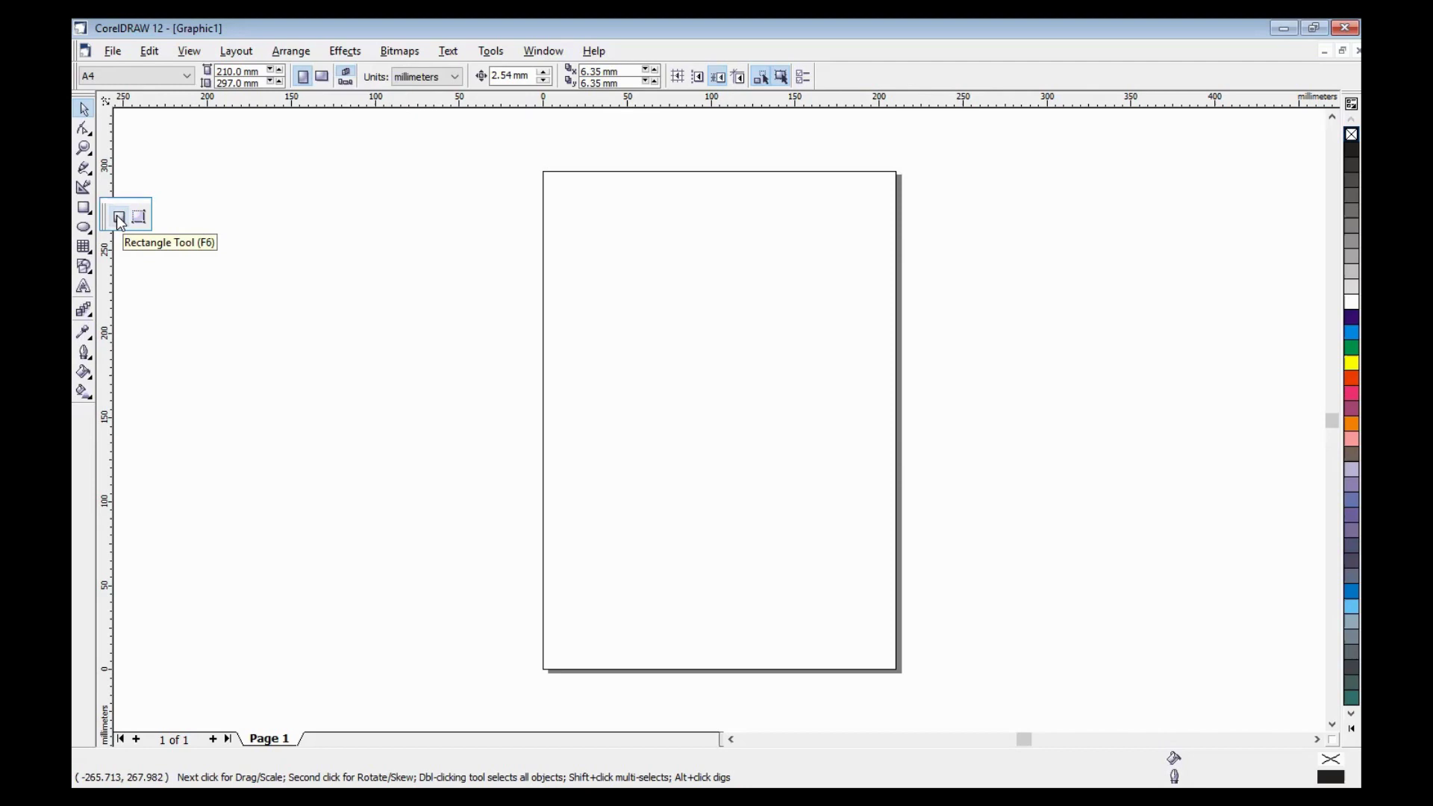
Draw a rectangle at the page's upper left, size it 50 × 70 mm, and fill it red
{"action": "left_click", "coordinate": [119, 217]}
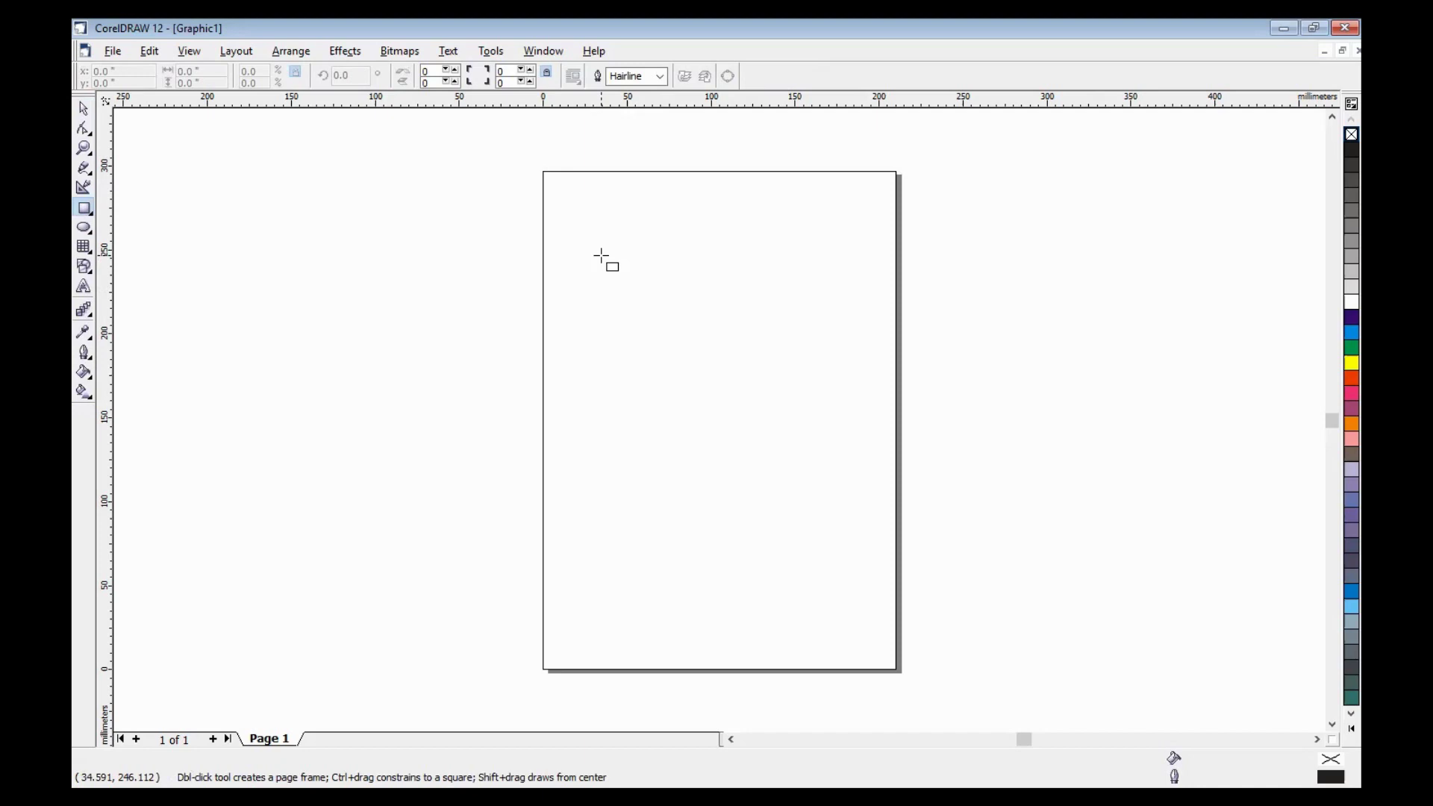
{"action": "left_click_drag", "start_coordinate": [601, 256], "coordinate": [701, 354]}
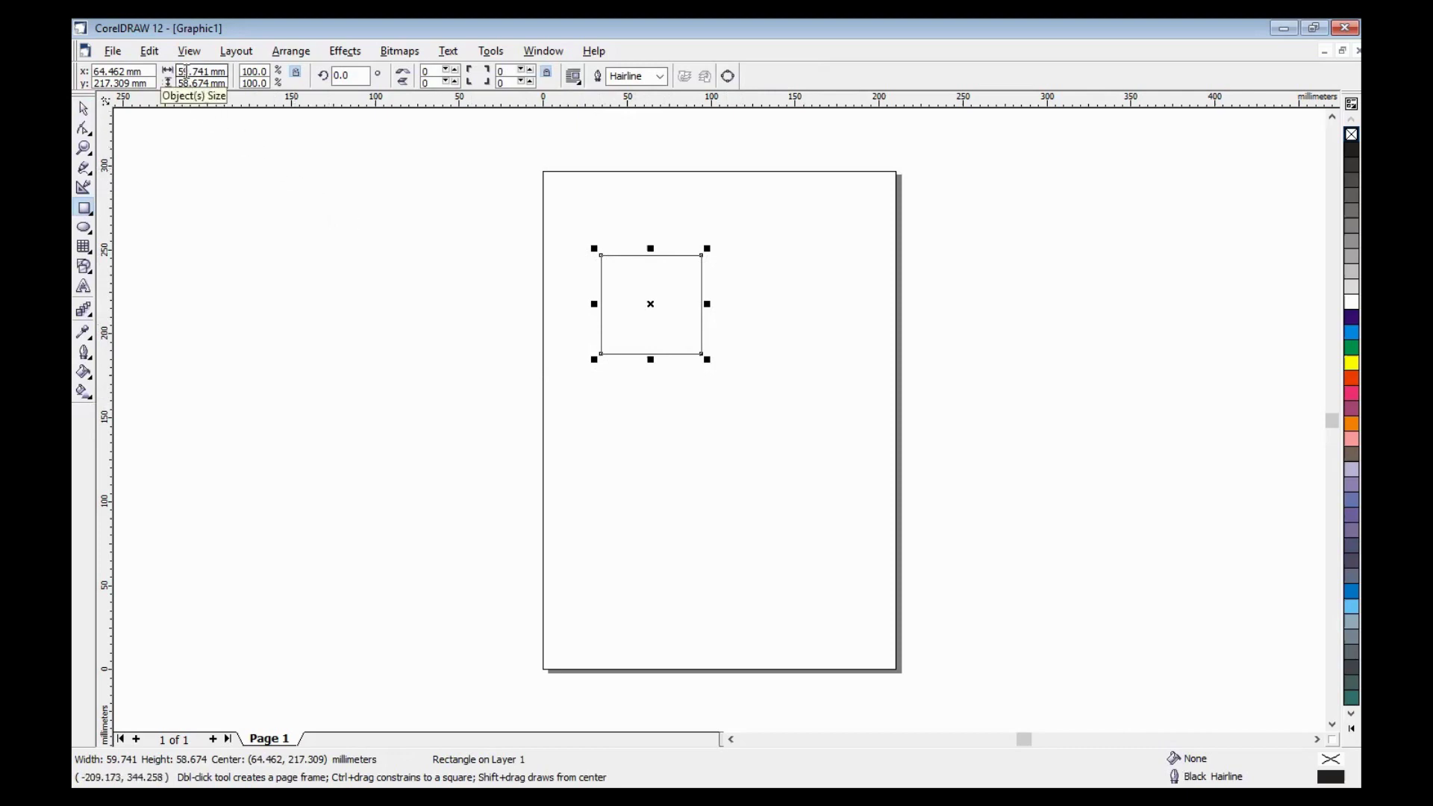
{"action": "left_click", "coordinate": [186, 72]}
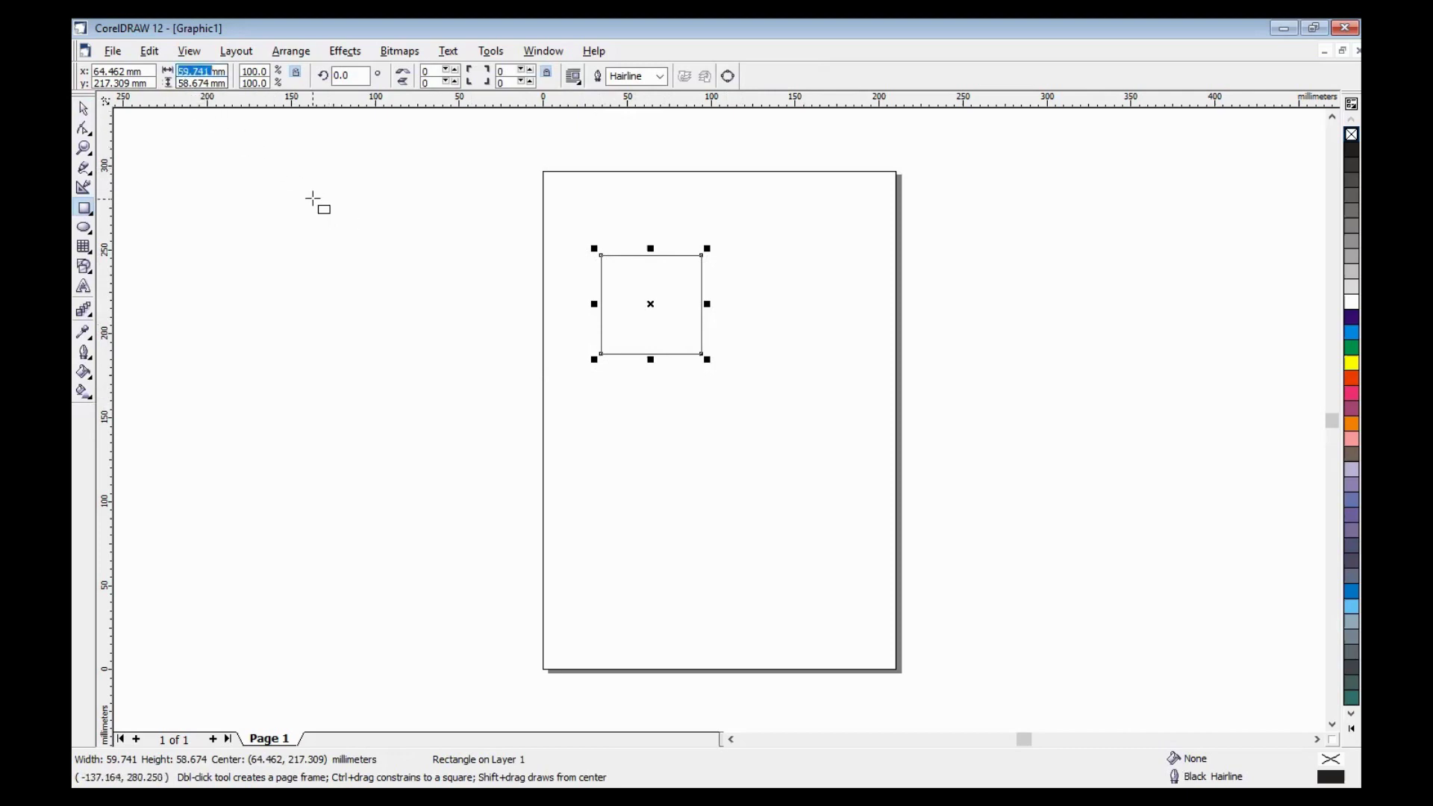
{"action": "type", "text": "5"}
{"action": "type", "text": "0"}
{"action": "key", "text": "Tab"}
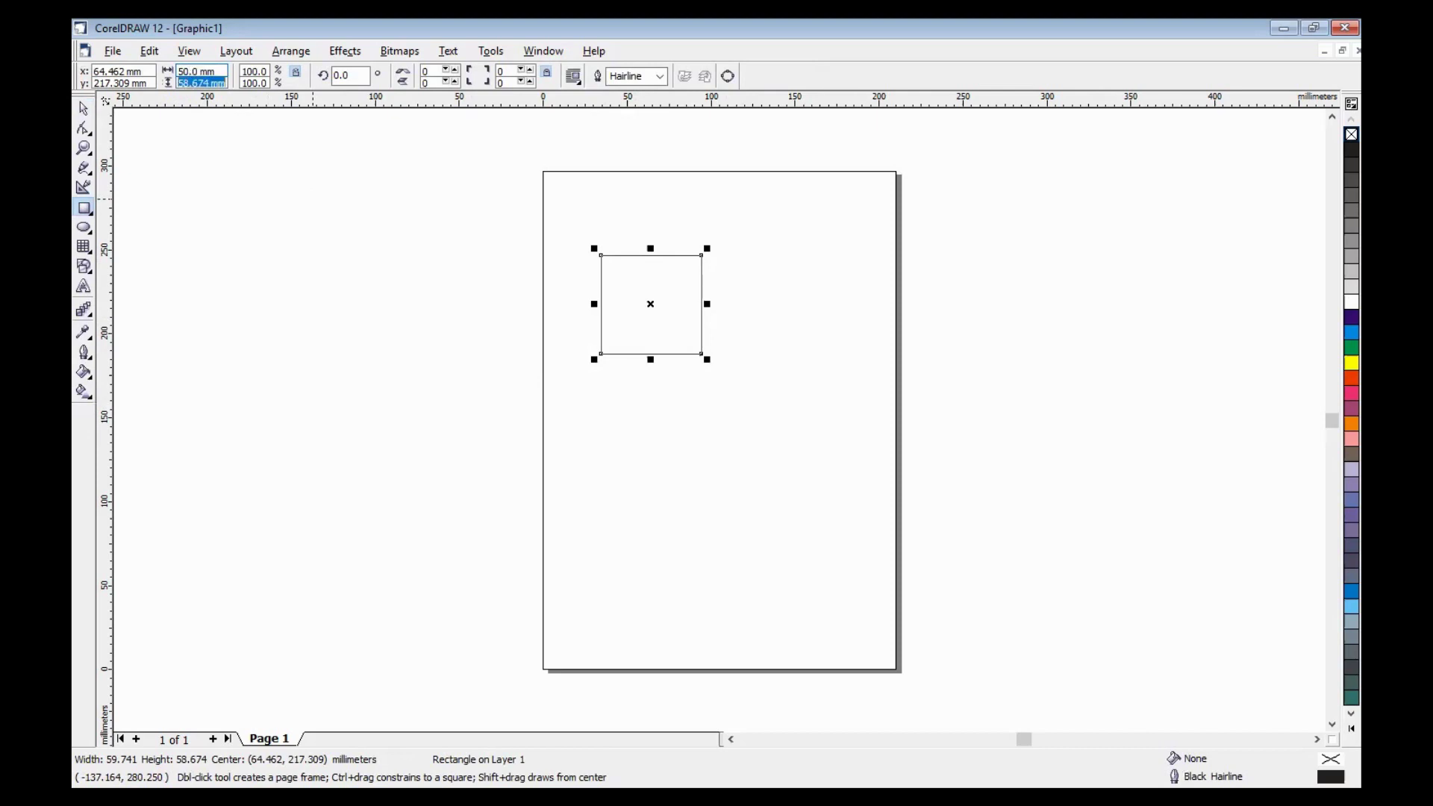
{"action": "type", "text": "7"}
{"action": "type", "text": "0"}
{"action": "key", "text": "Return"}
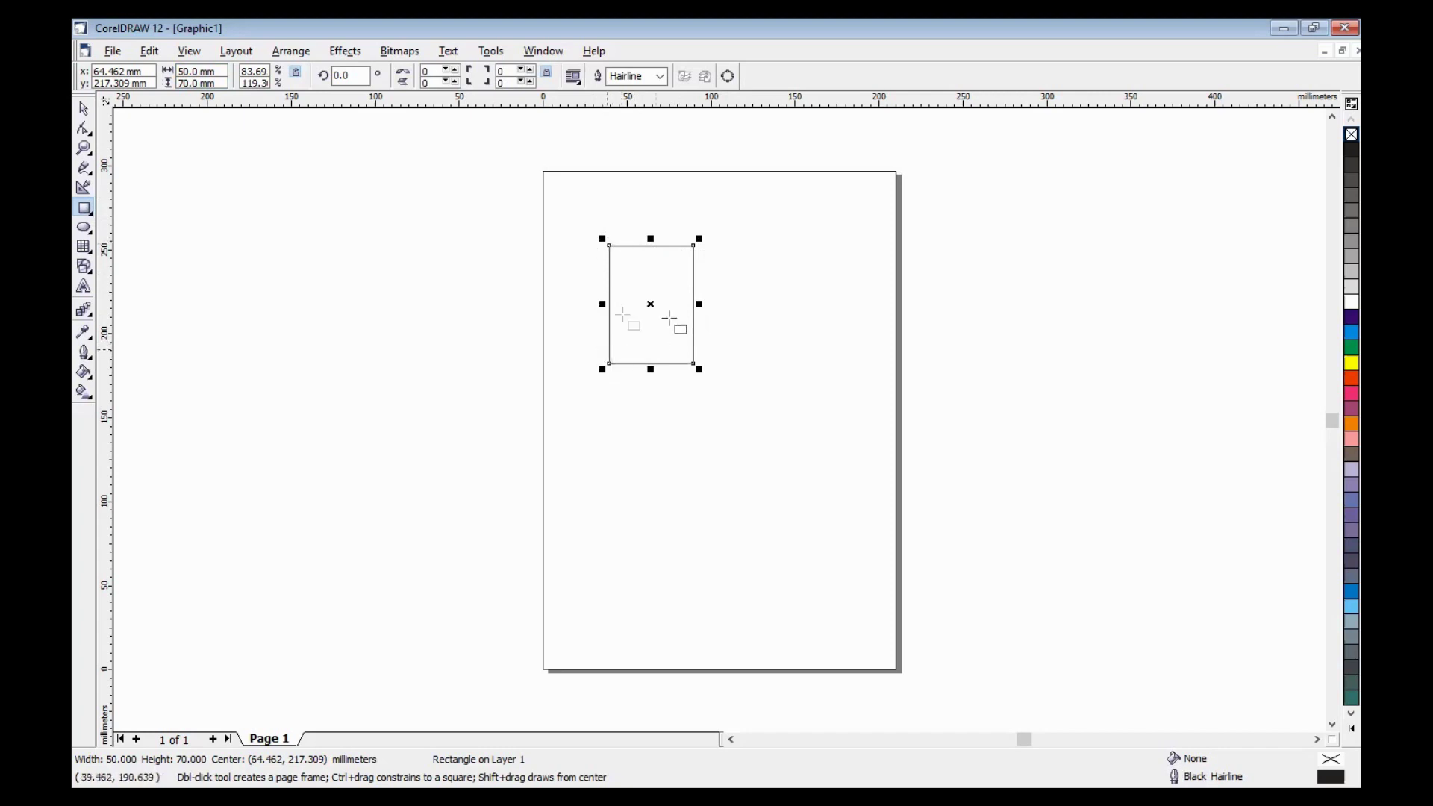
{"action": "left_click", "coordinate": [1351, 377]}
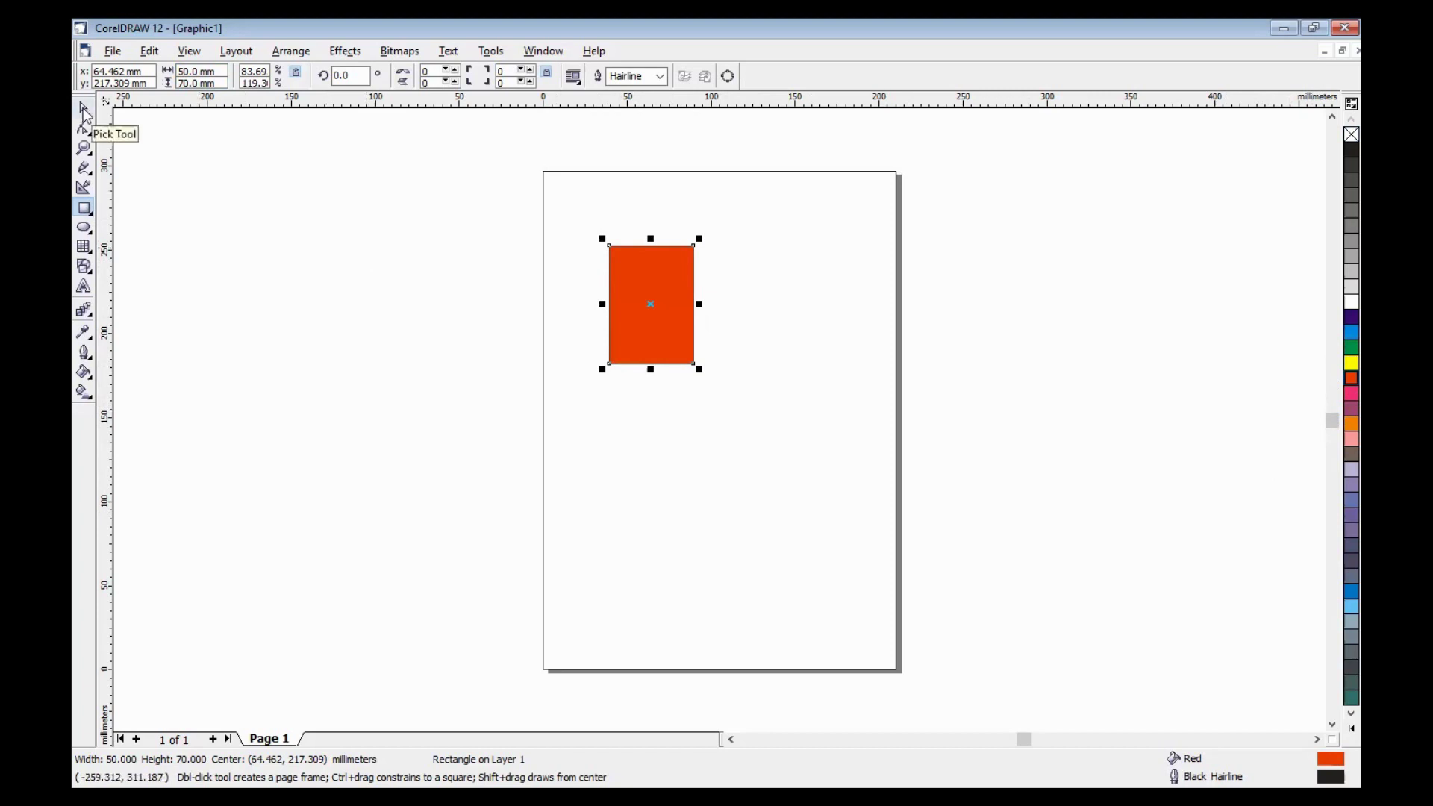
Draw a cyan circle about 60.8 × 62.4 mm right of the red rectangle
{"action": "left_click", "coordinate": [85, 229]}
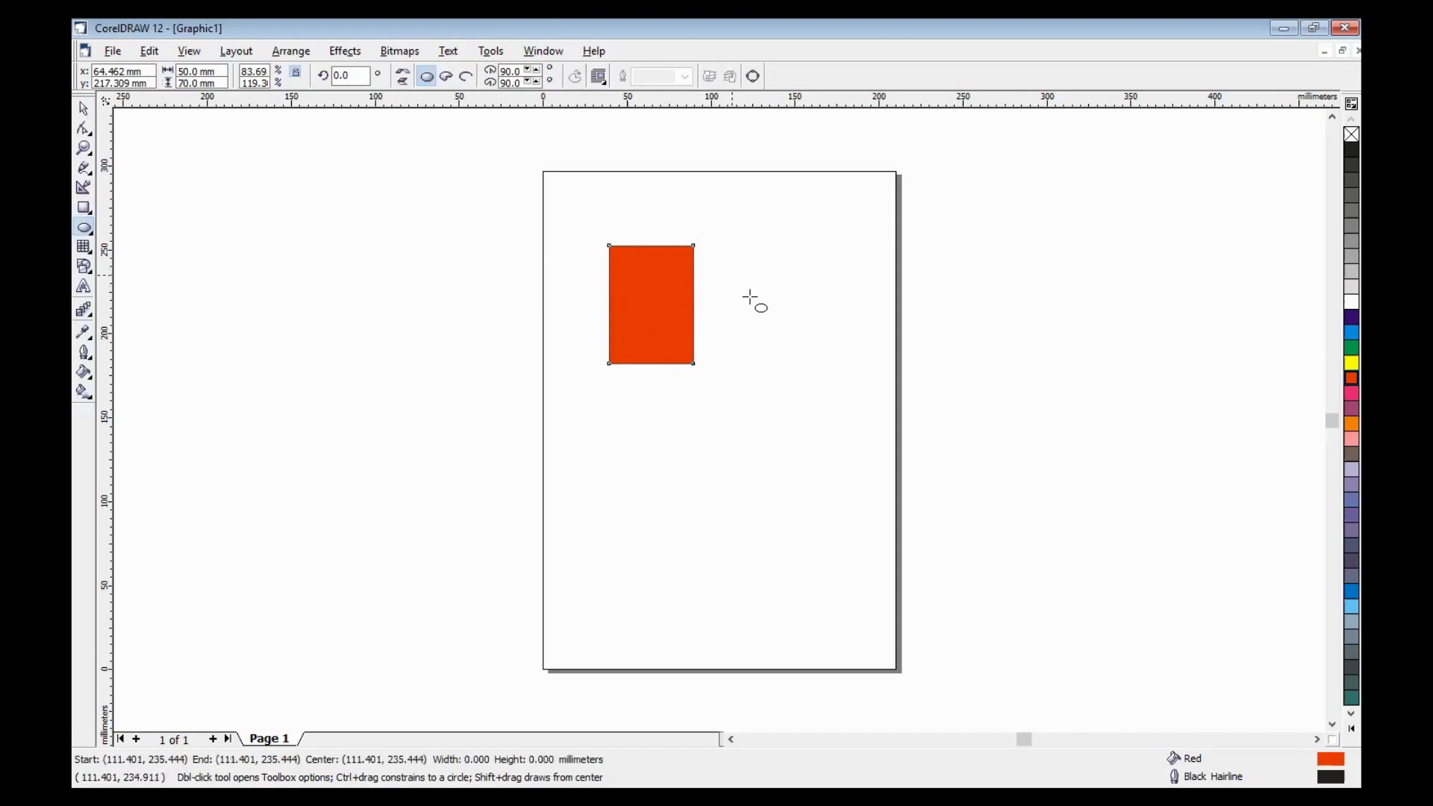
{"action": "left_click_drag", "start_coordinate": [730, 273], "coordinate": [833, 380]}
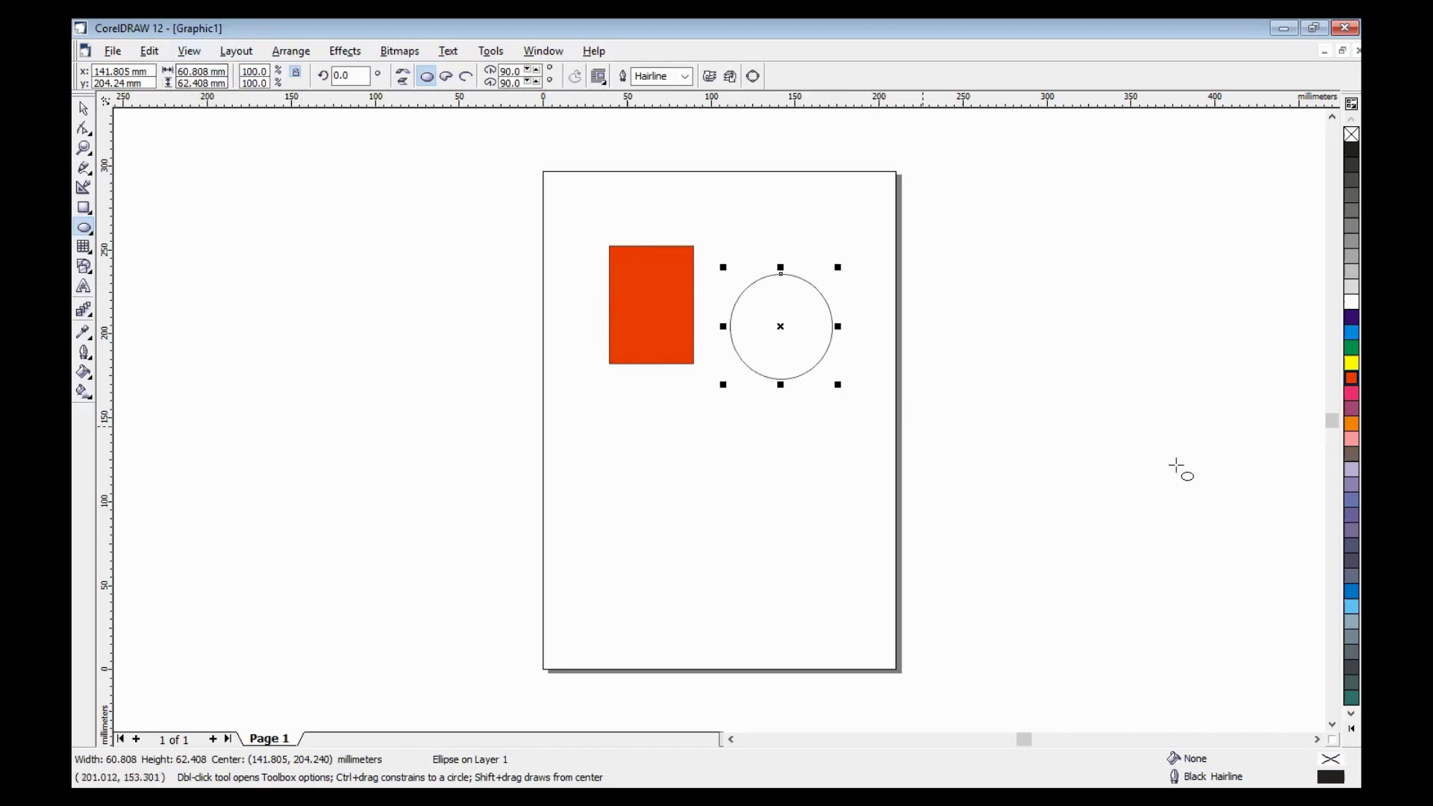
{"action": "left_click", "coordinate": [1335, 337]}
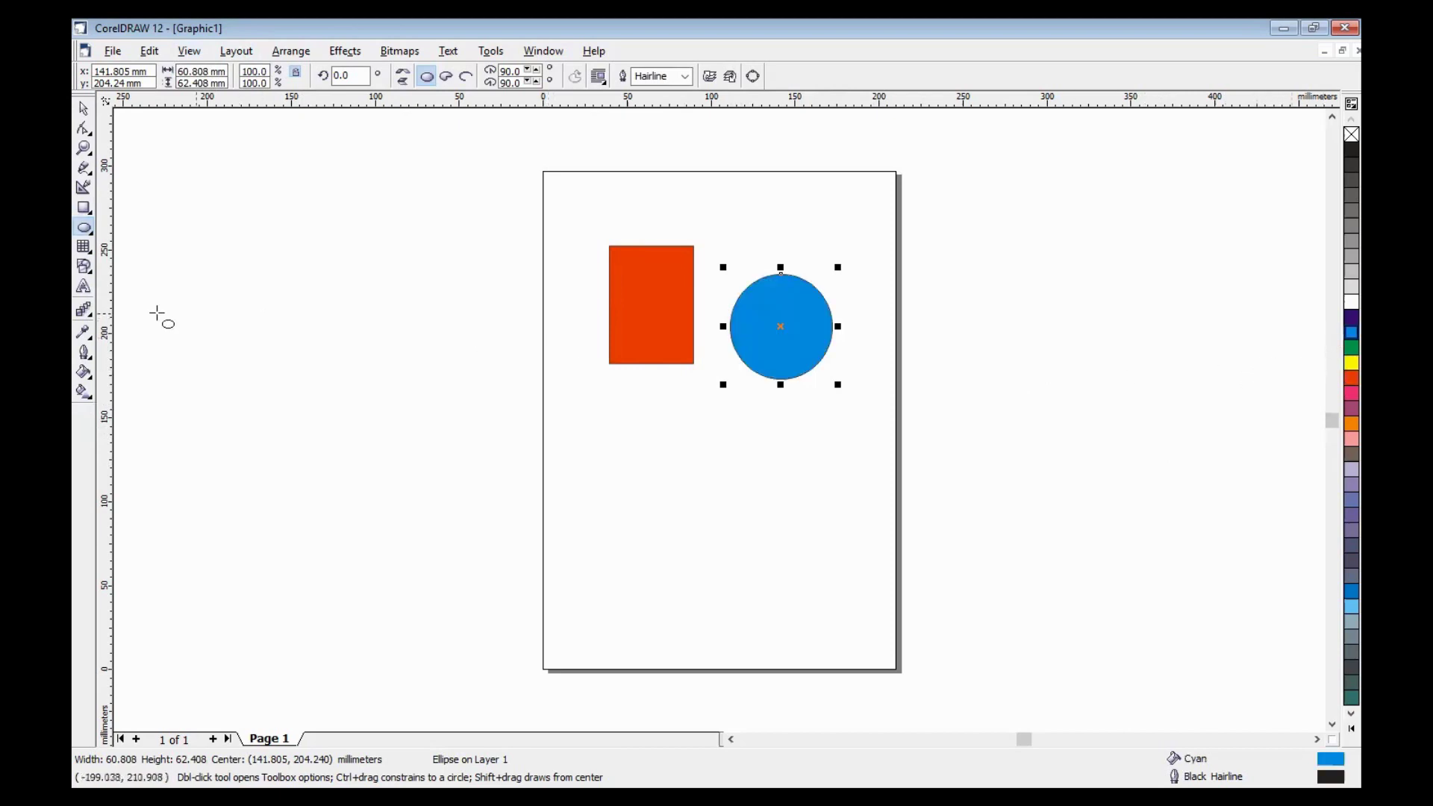
{"action": "left_click", "coordinate": [84, 252]}
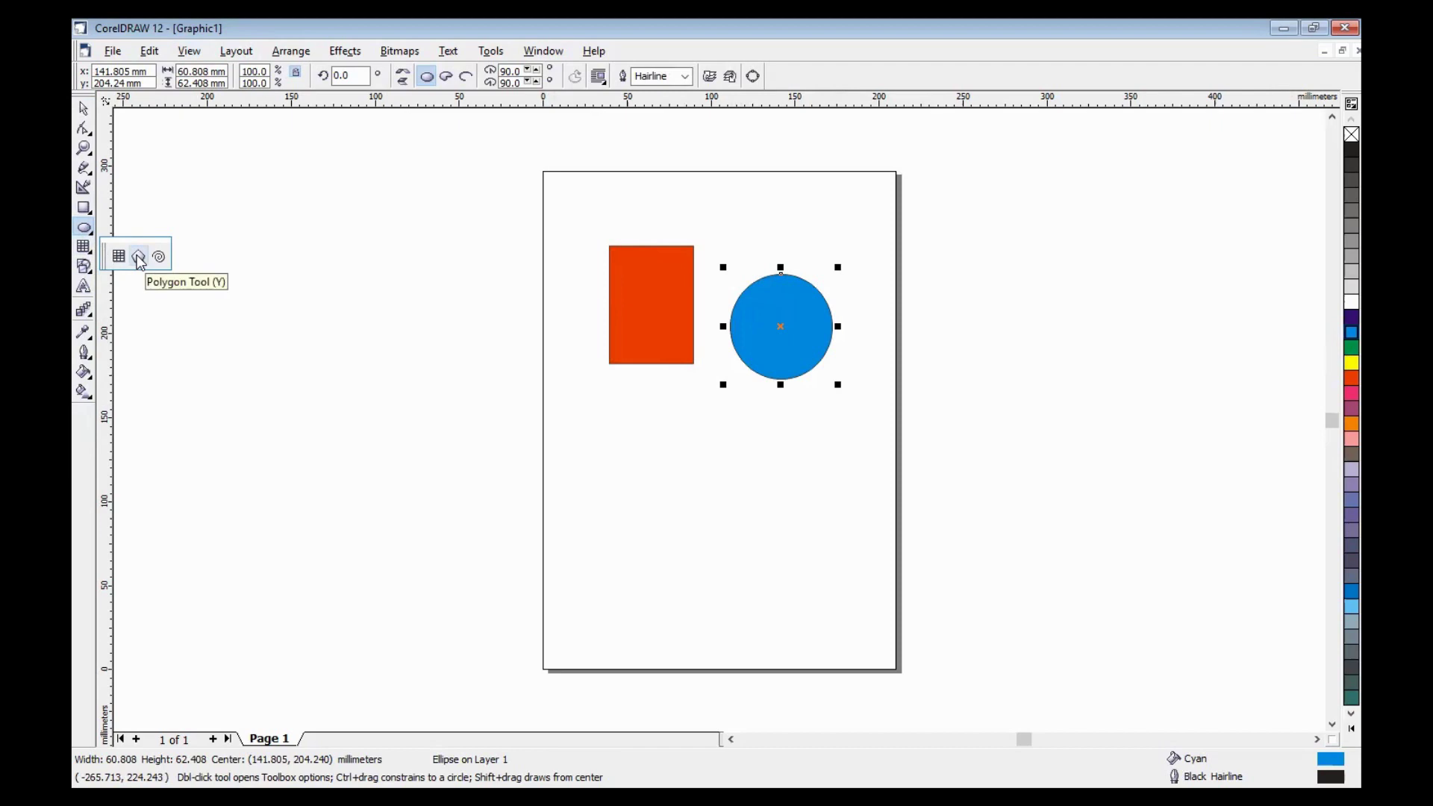
Draw a black triangle about 55 × 60.4 mm below the rectangle and circle
{"action": "left_click", "coordinate": [138, 257]}
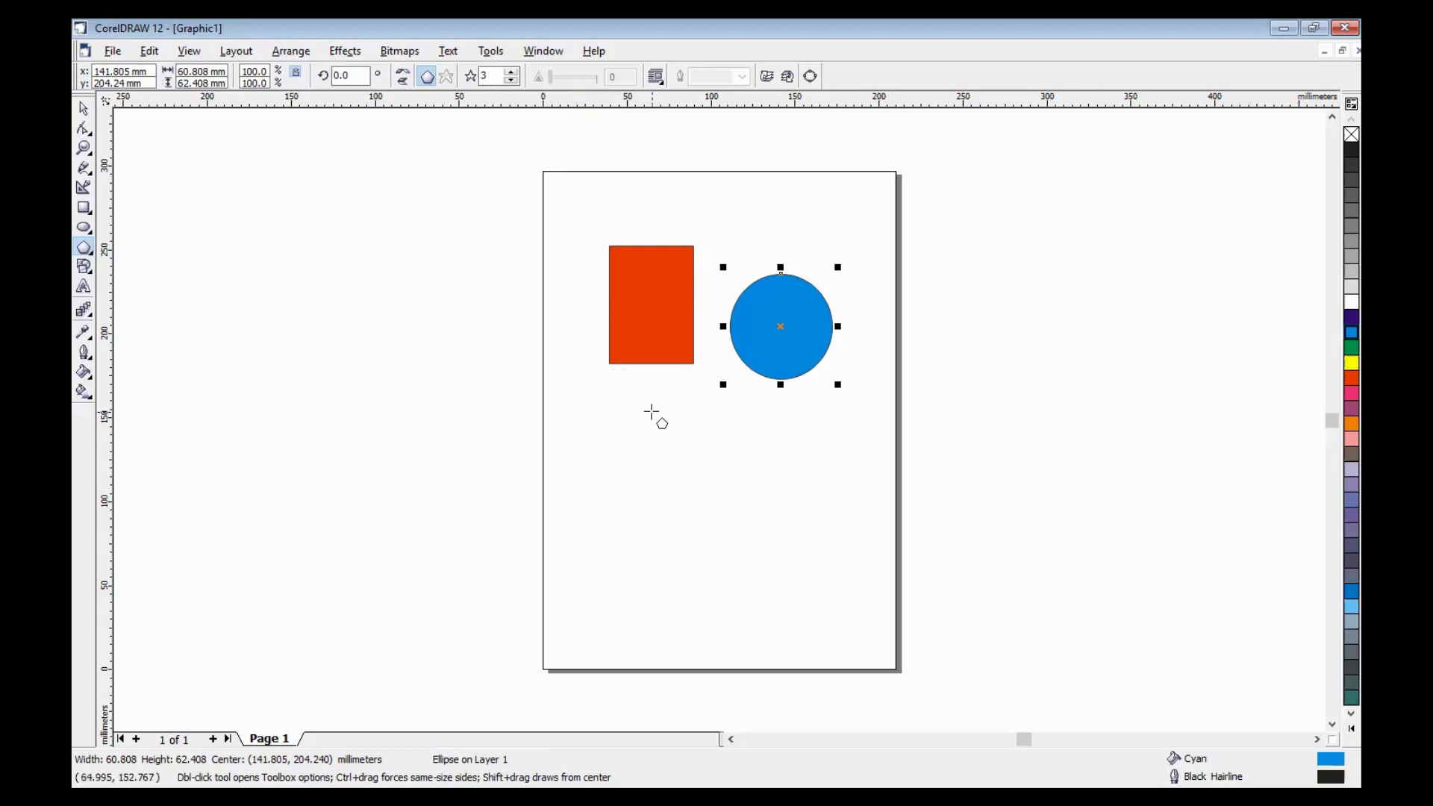
{"action": "left_click_drag", "start_coordinate": [653, 390], "coordinate": [758, 504]}
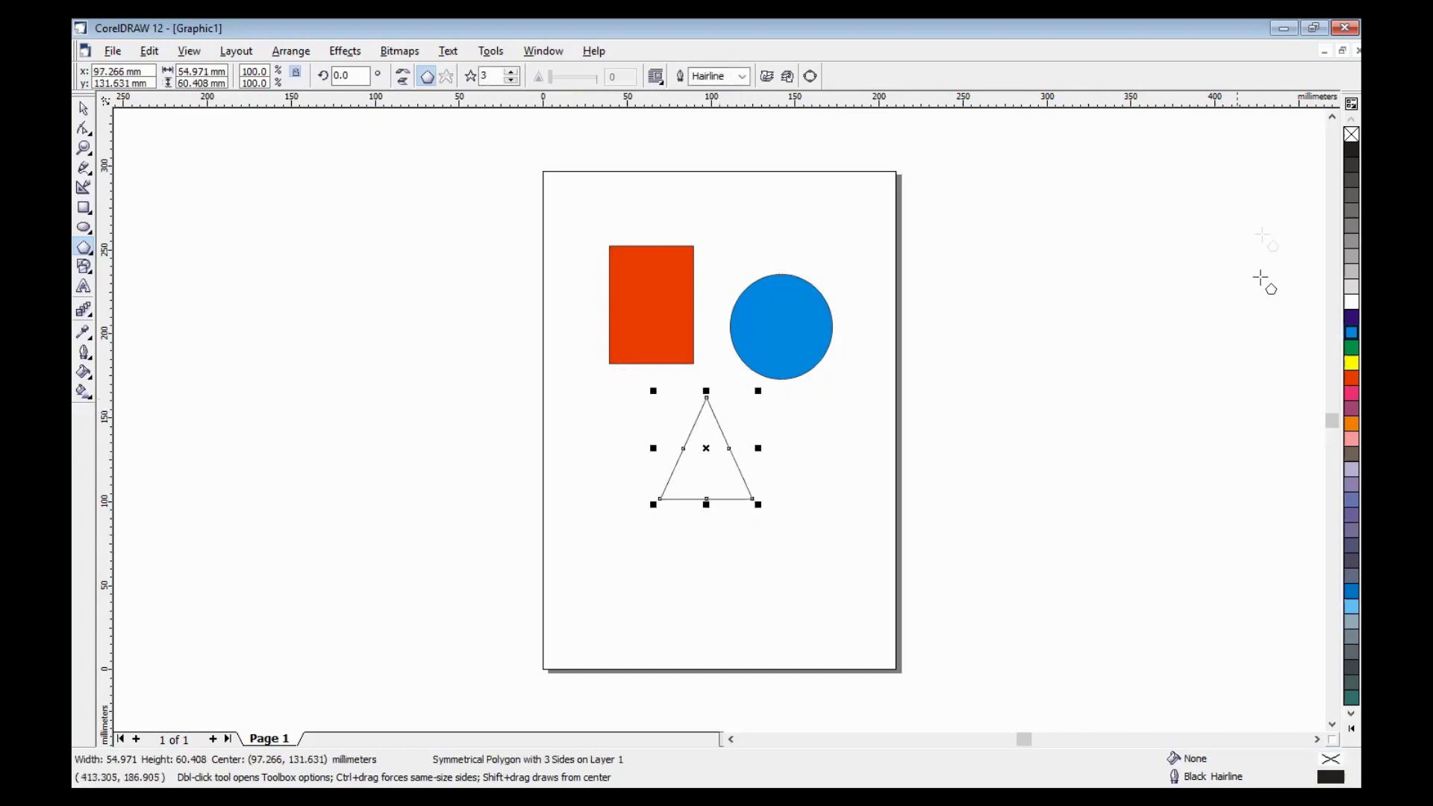
{"action": "left_click", "coordinate": [1351, 151]}
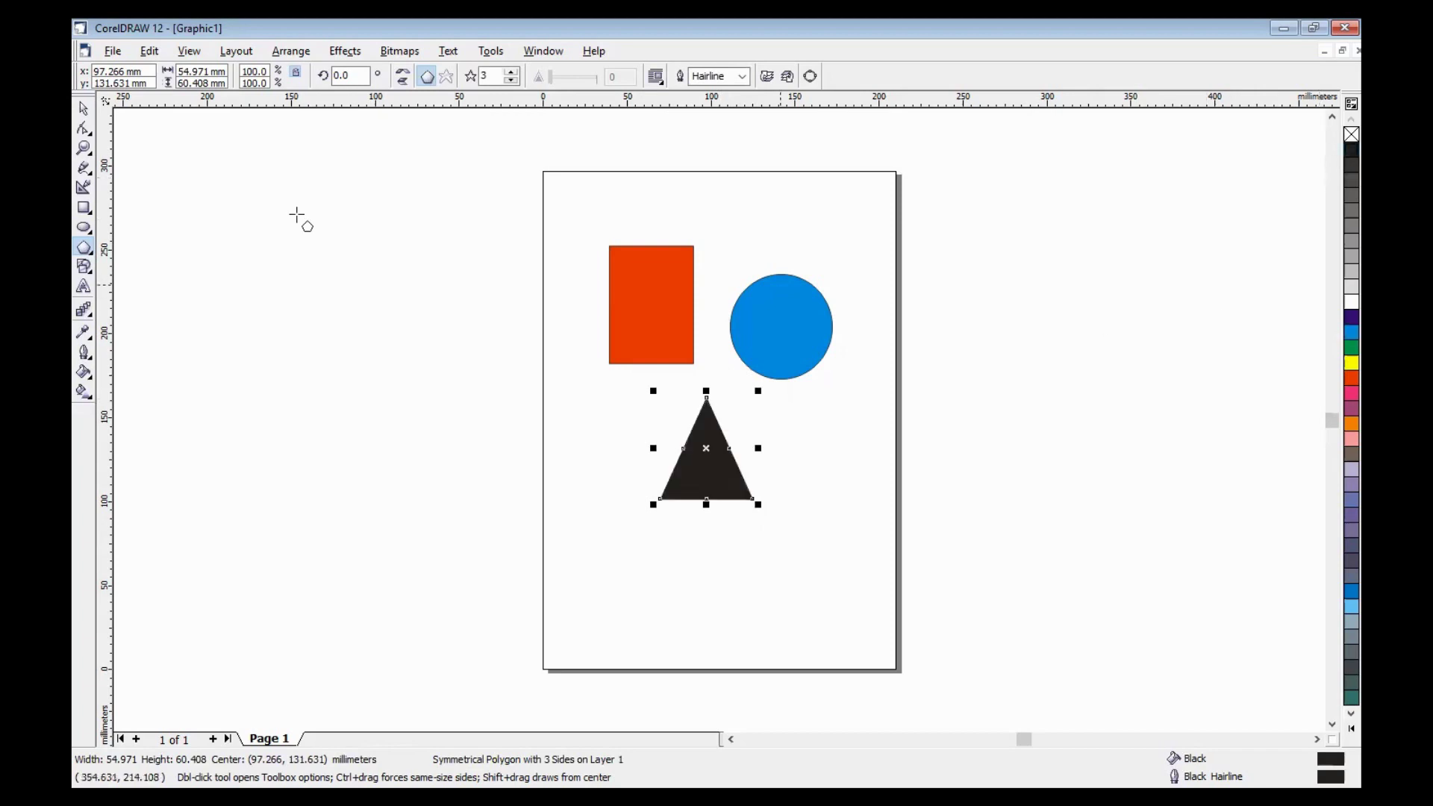
Slide the cyan circle left onto the red rectangle, then move the triangle up to overlap both
{"action": "left_click", "coordinate": [84, 109]}
{"action": "left_click", "coordinate": [467, 412]}
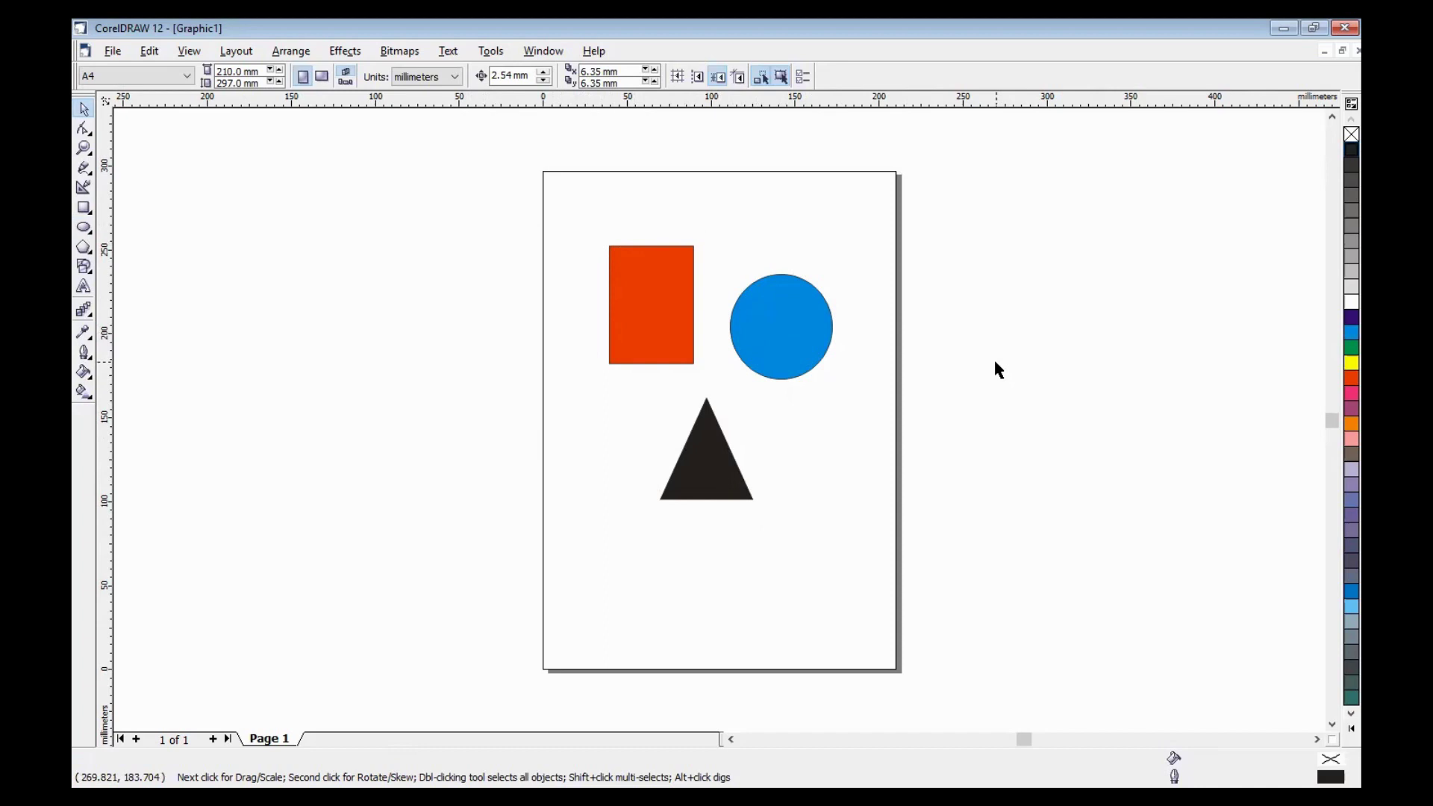
{"action": "left_click", "coordinate": [797, 330]}
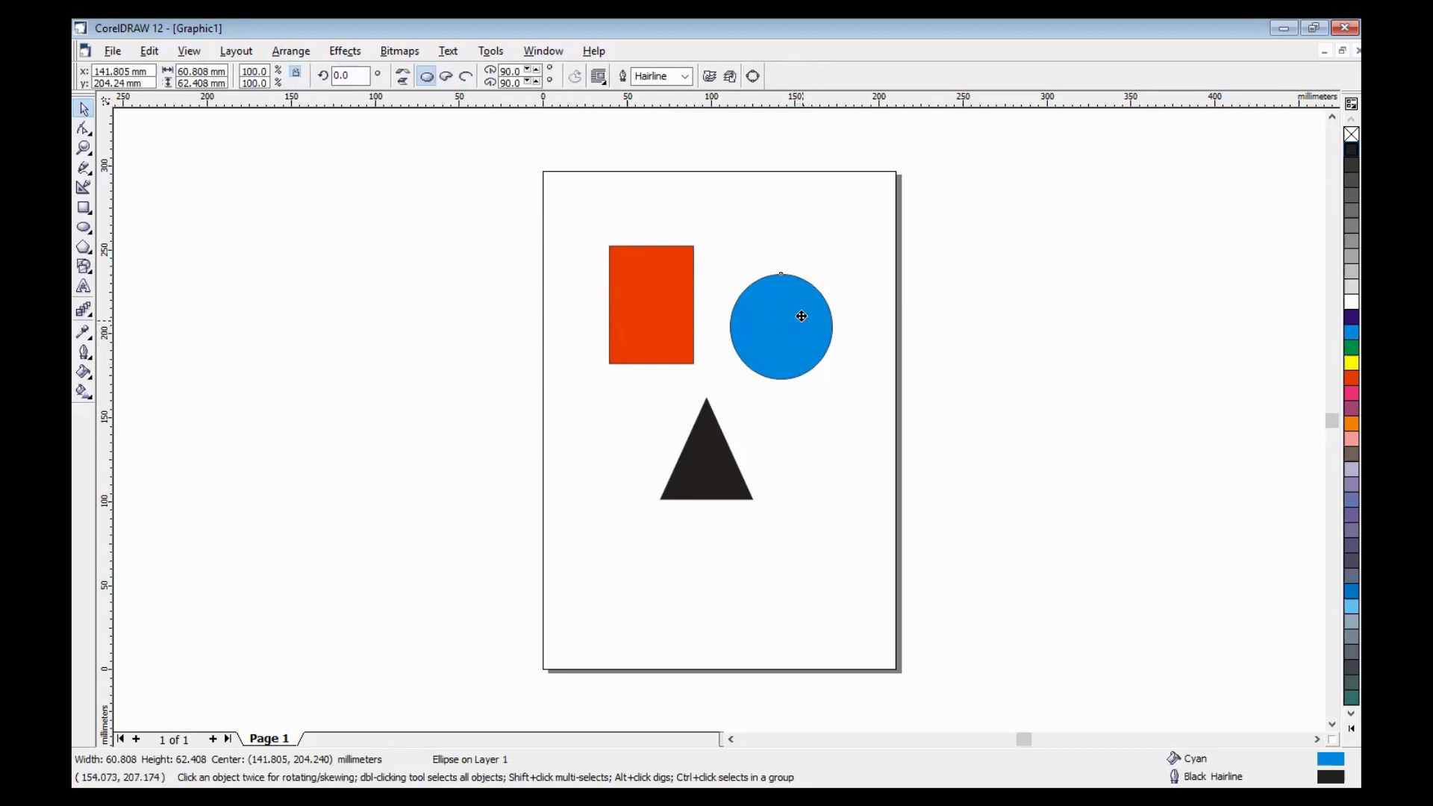
{"action": "left_click_drag", "start_coordinate": [803, 322], "coordinate": [730, 327]}
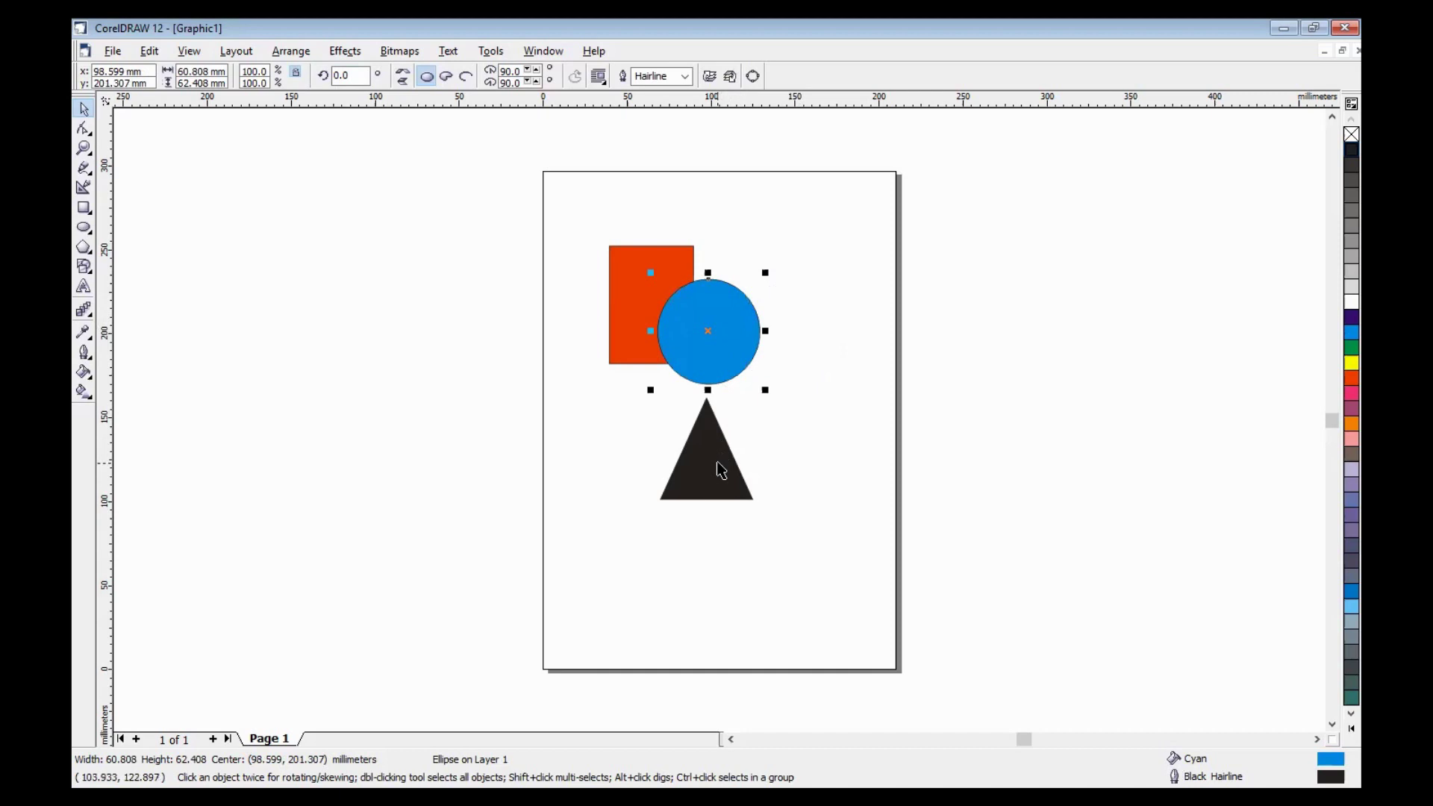
{"action": "left_click", "coordinate": [714, 473]}
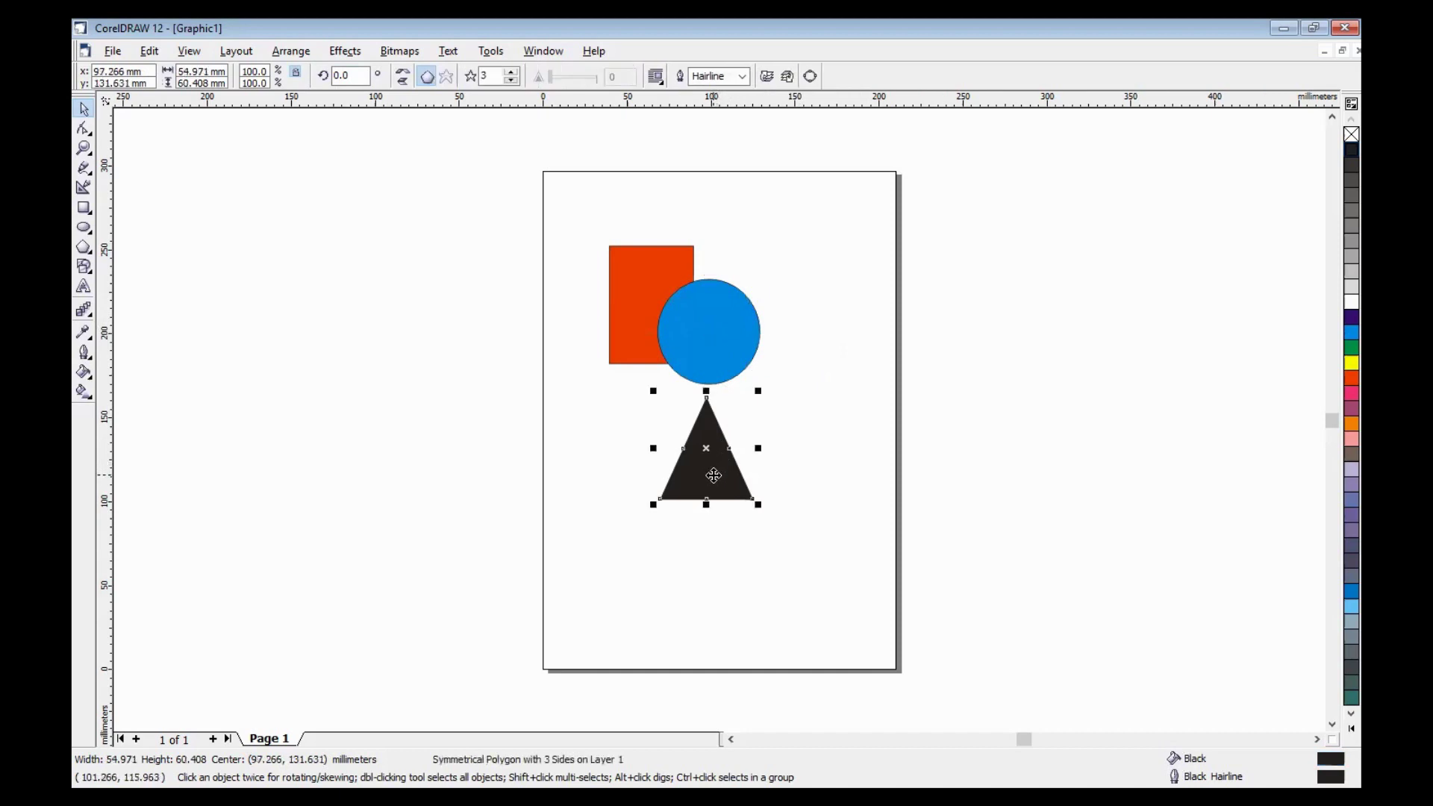
{"action": "left_click_drag", "start_coordinate": [715, 475], "coordinate": [674, 377]}
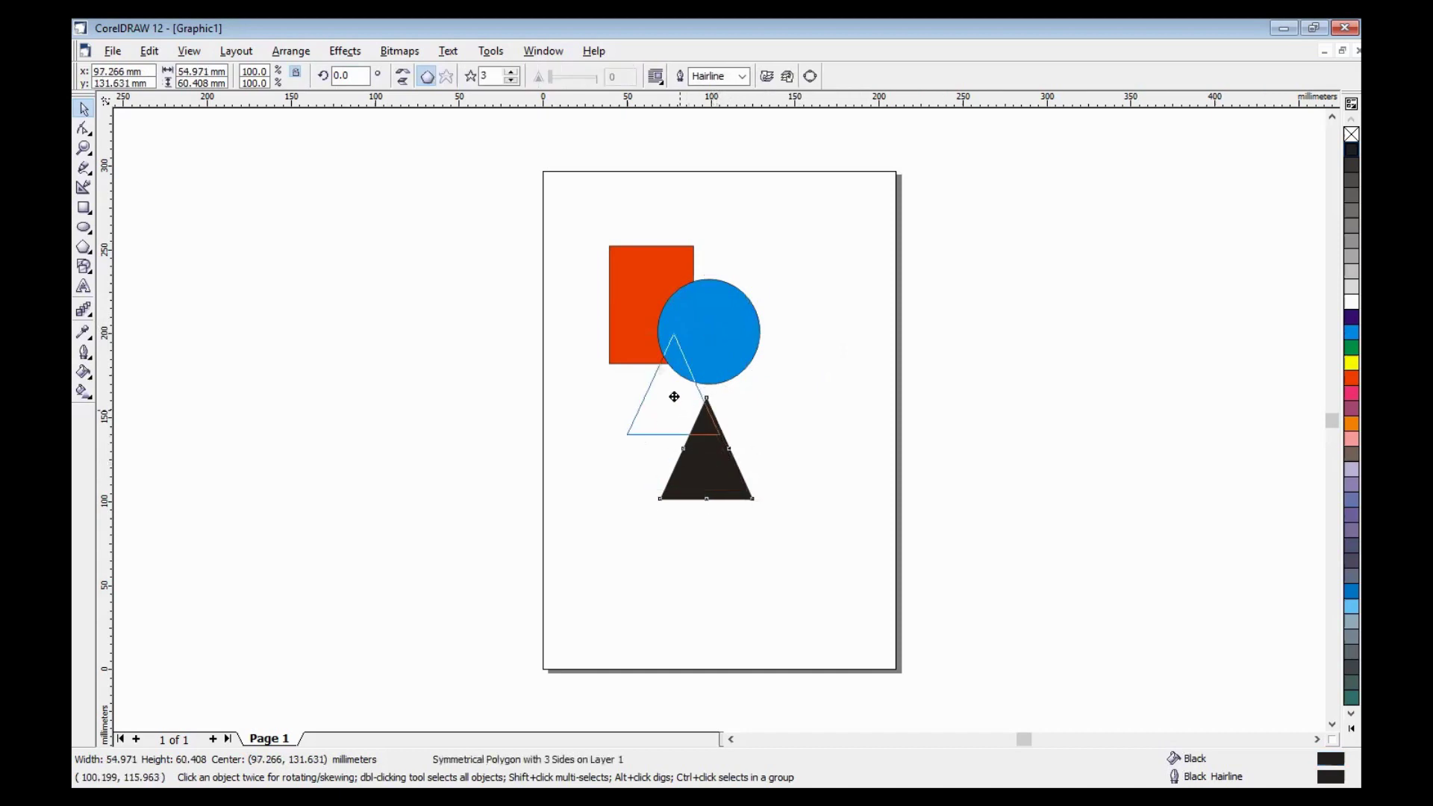
{"action": "key", "text": "Escape"}
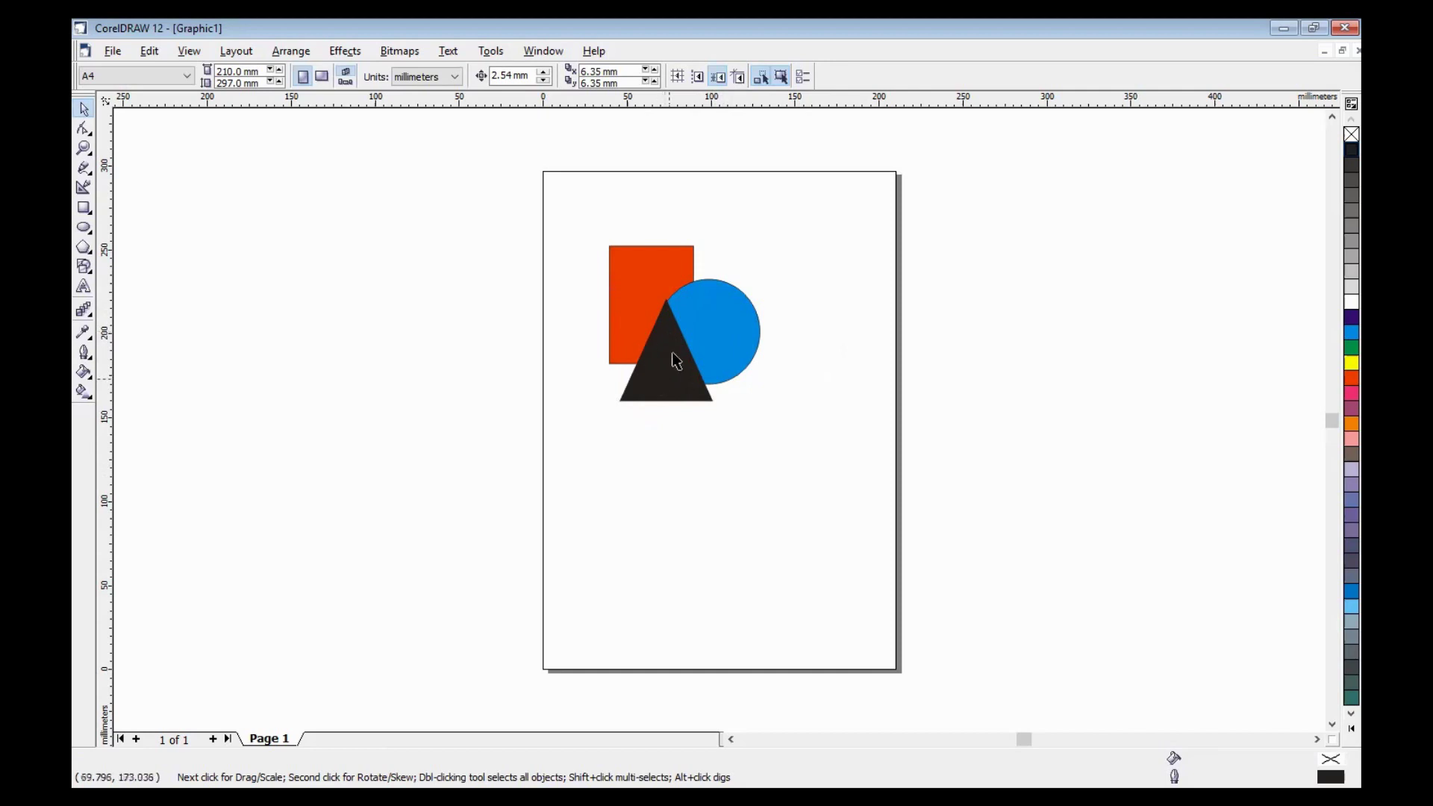
Bring the cyan circle to the front with Arrange > Order > To Front
{"action": "left_click", "coordinate": [715, 336]}
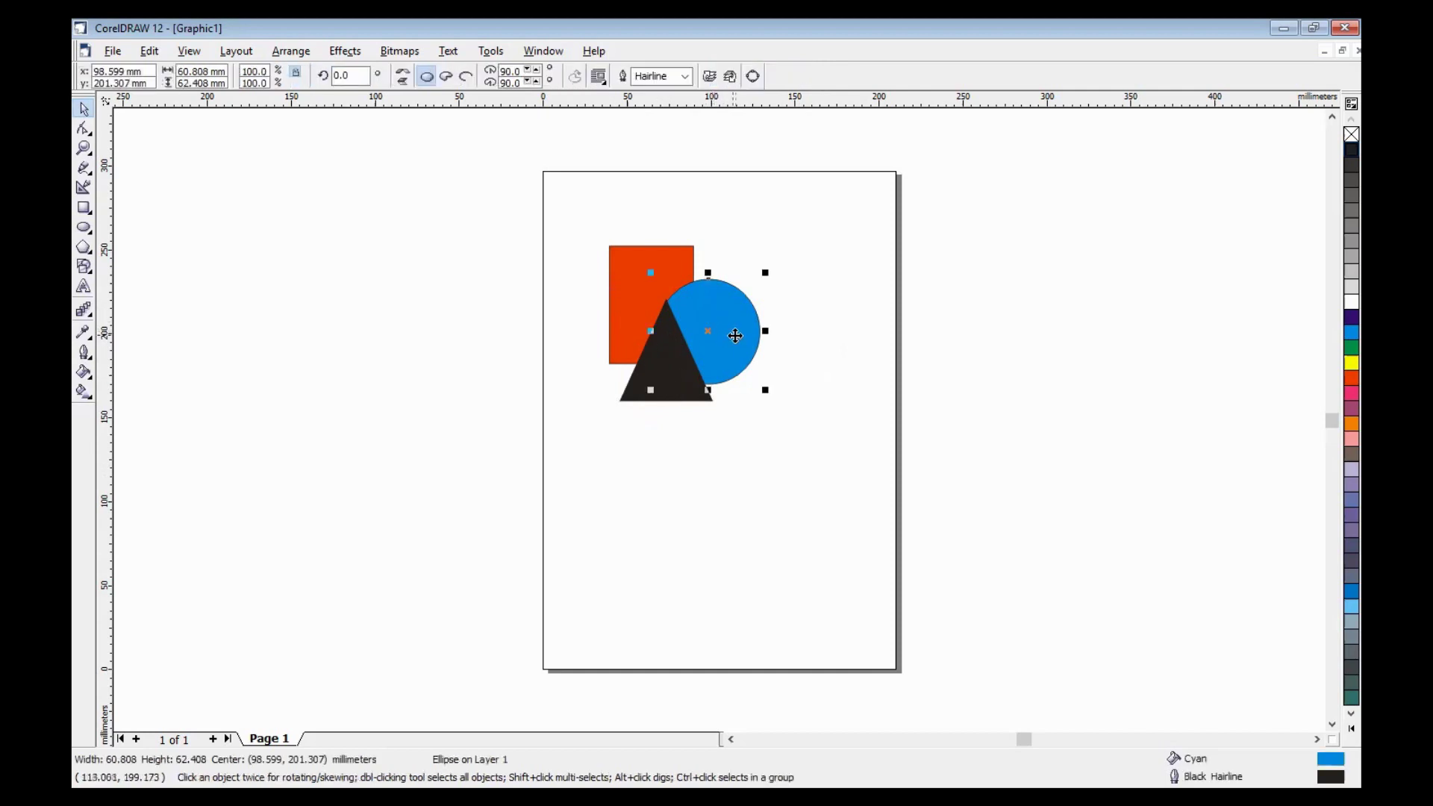
{"action": "left_click", "coordinate": [292, 52]}
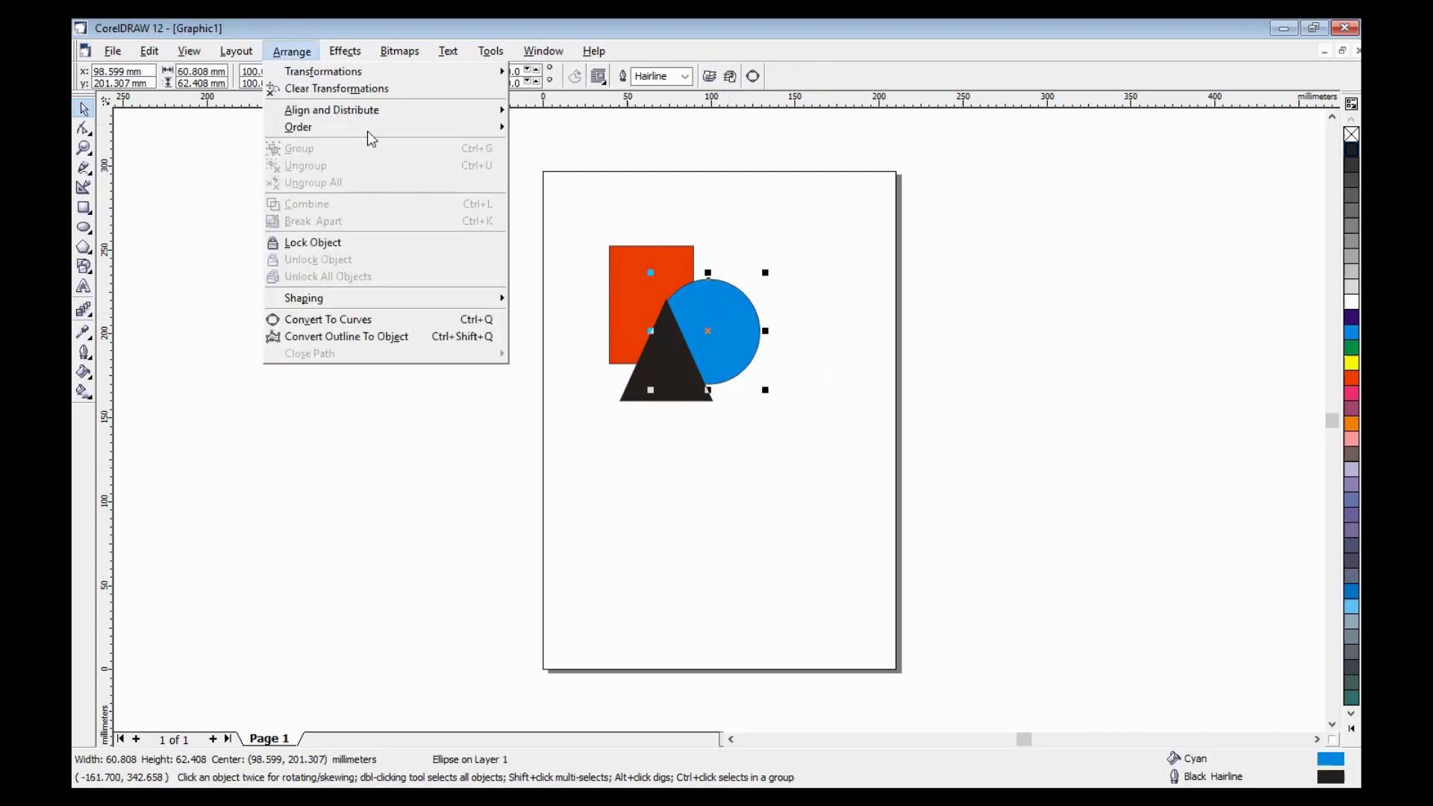
{"action": "mouse_move", "coordinate": [298, 127]}
{"action": "left_click", "coordinate": [571, 133]}
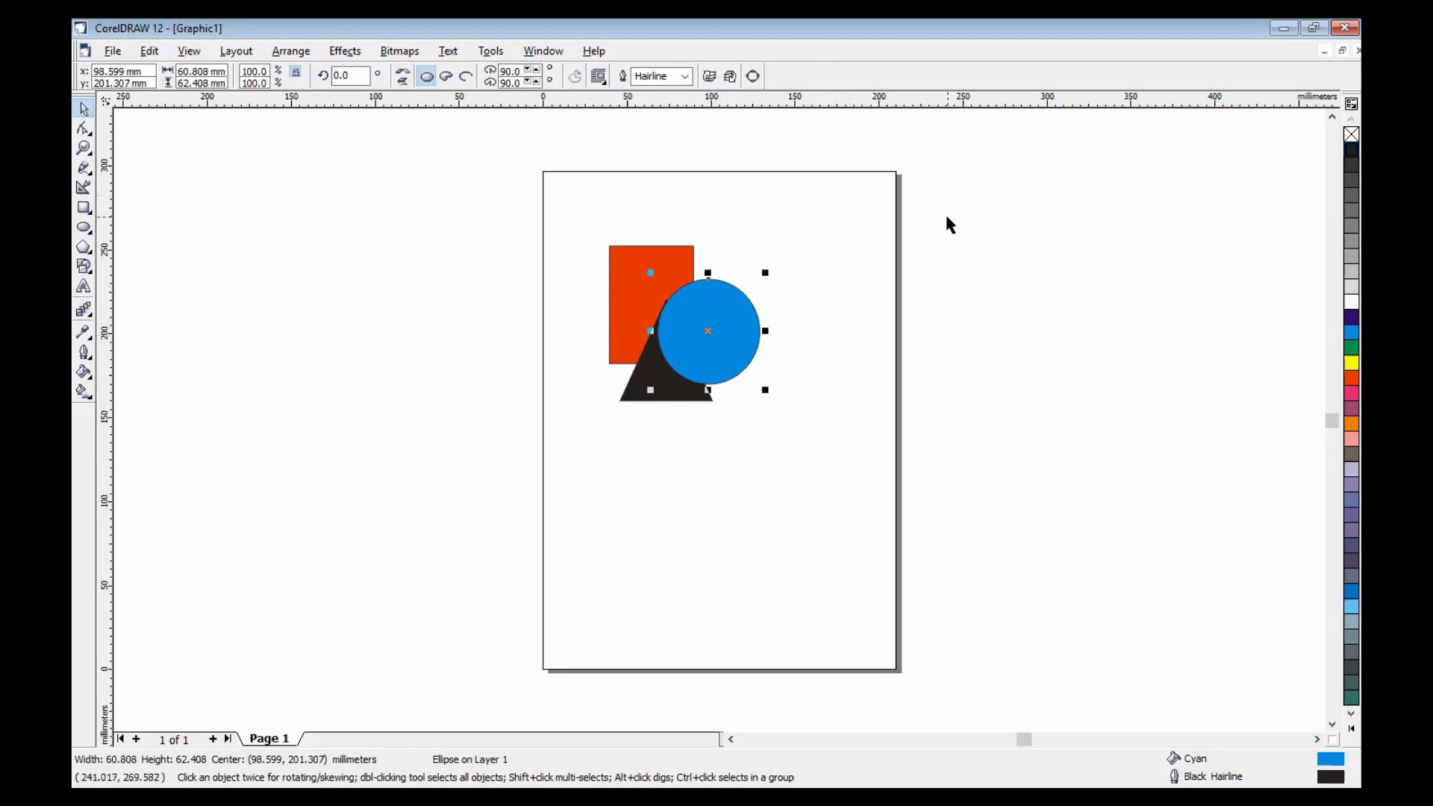
{"action": "left_click", "coordinate": [848, 301]}
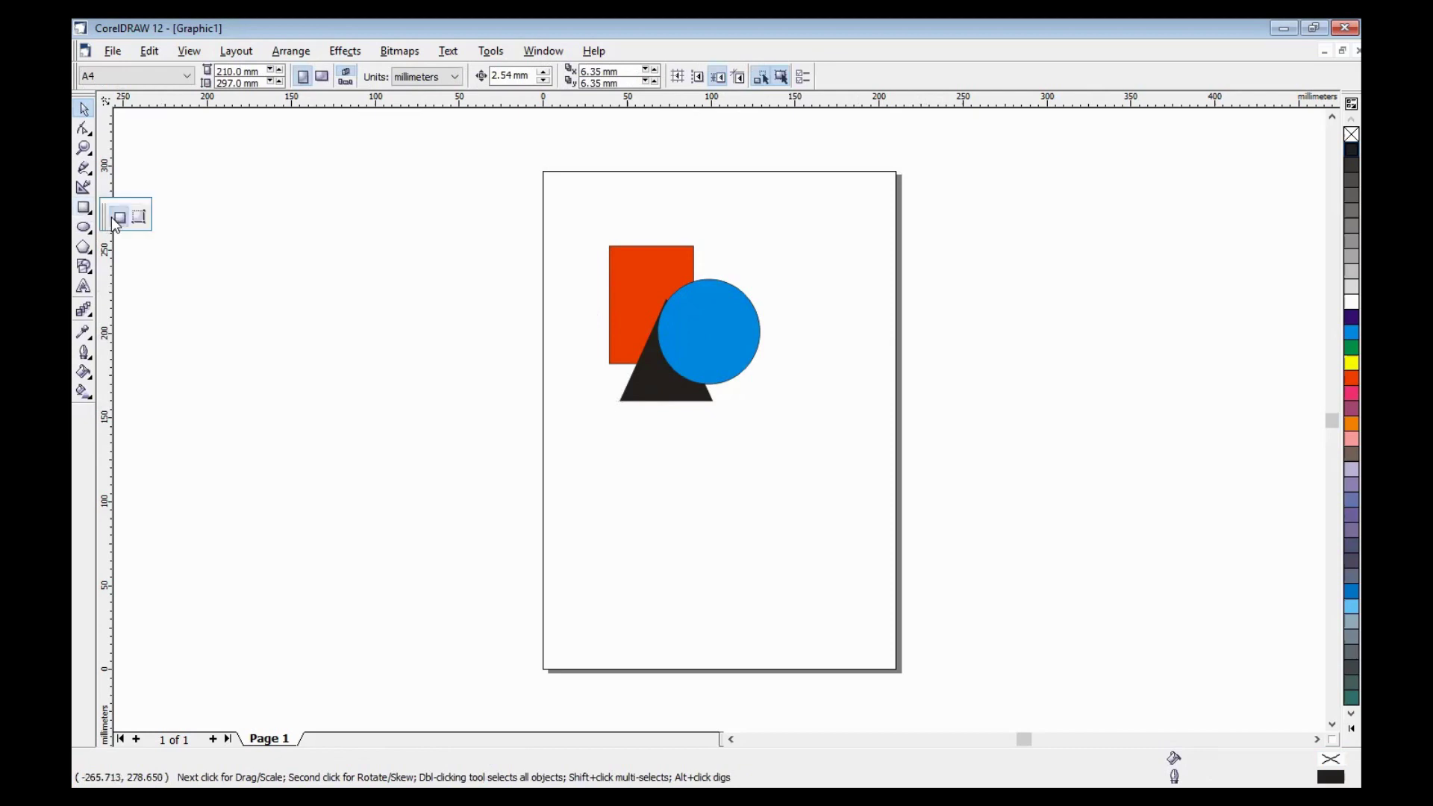
Draw a green rectangle about 156.3 × 136 mm covering all three shapes
{"action": "left_click", "coordinate": [85, 208]}
{"action": "left_click_drag", "start_coordinate": [553, 215], "coordinate": [710, 361]}
{"action": "left_click_drag", "start_coordinate": [759, 422], "coordinate": [817, 442]}
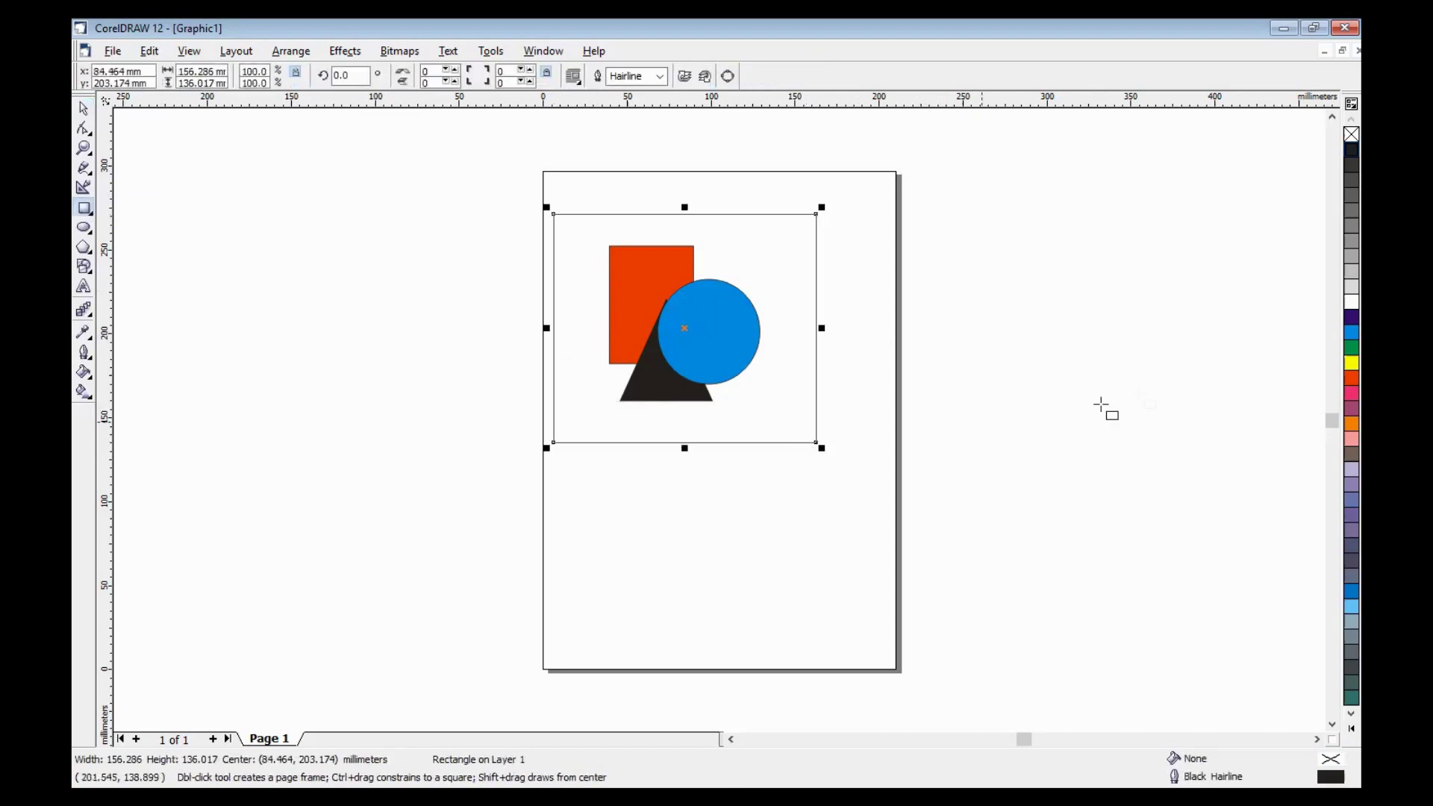
{"action": "left_click", "coordinate": [1351, 348]}
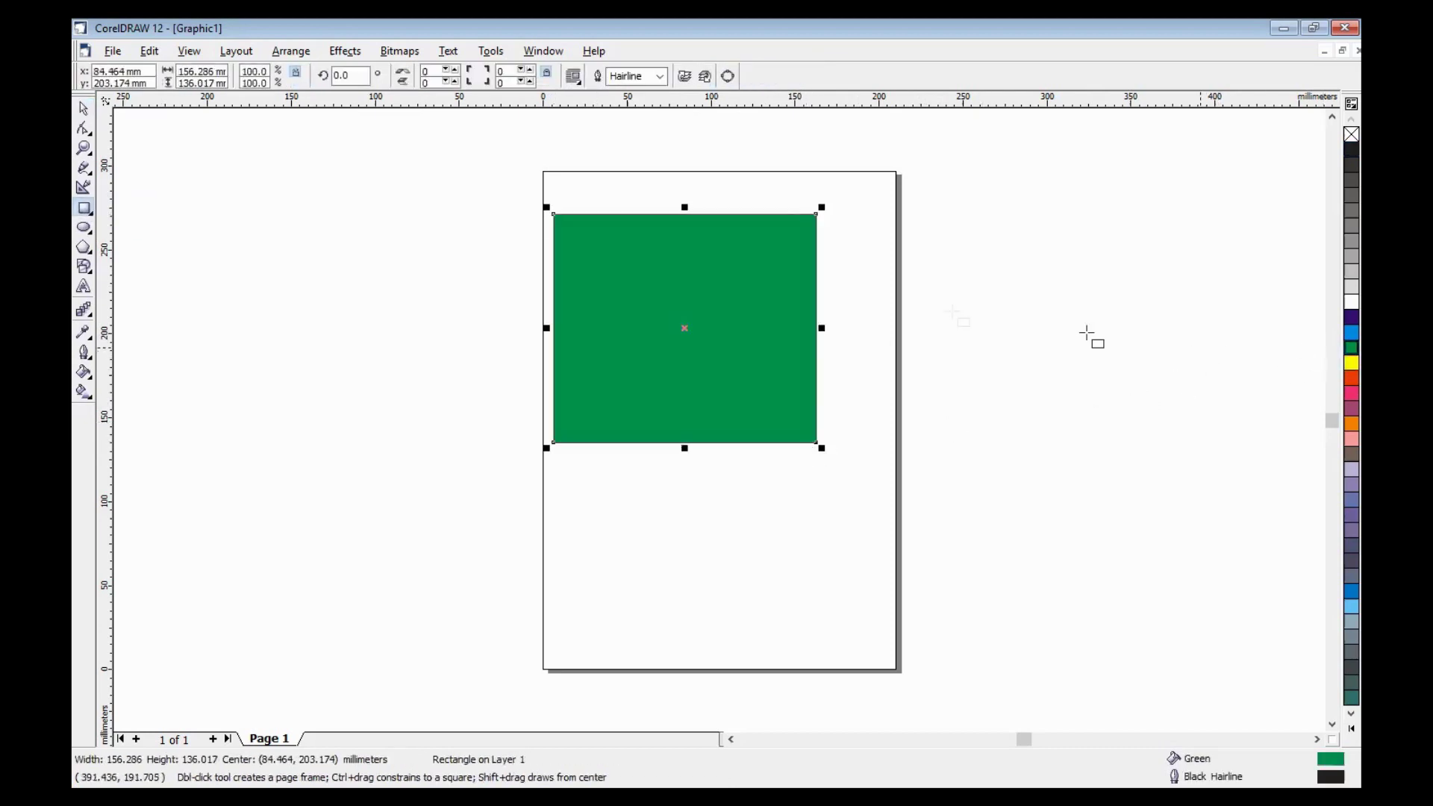
{"action": "left_click", "coordinate": [83, 109]}
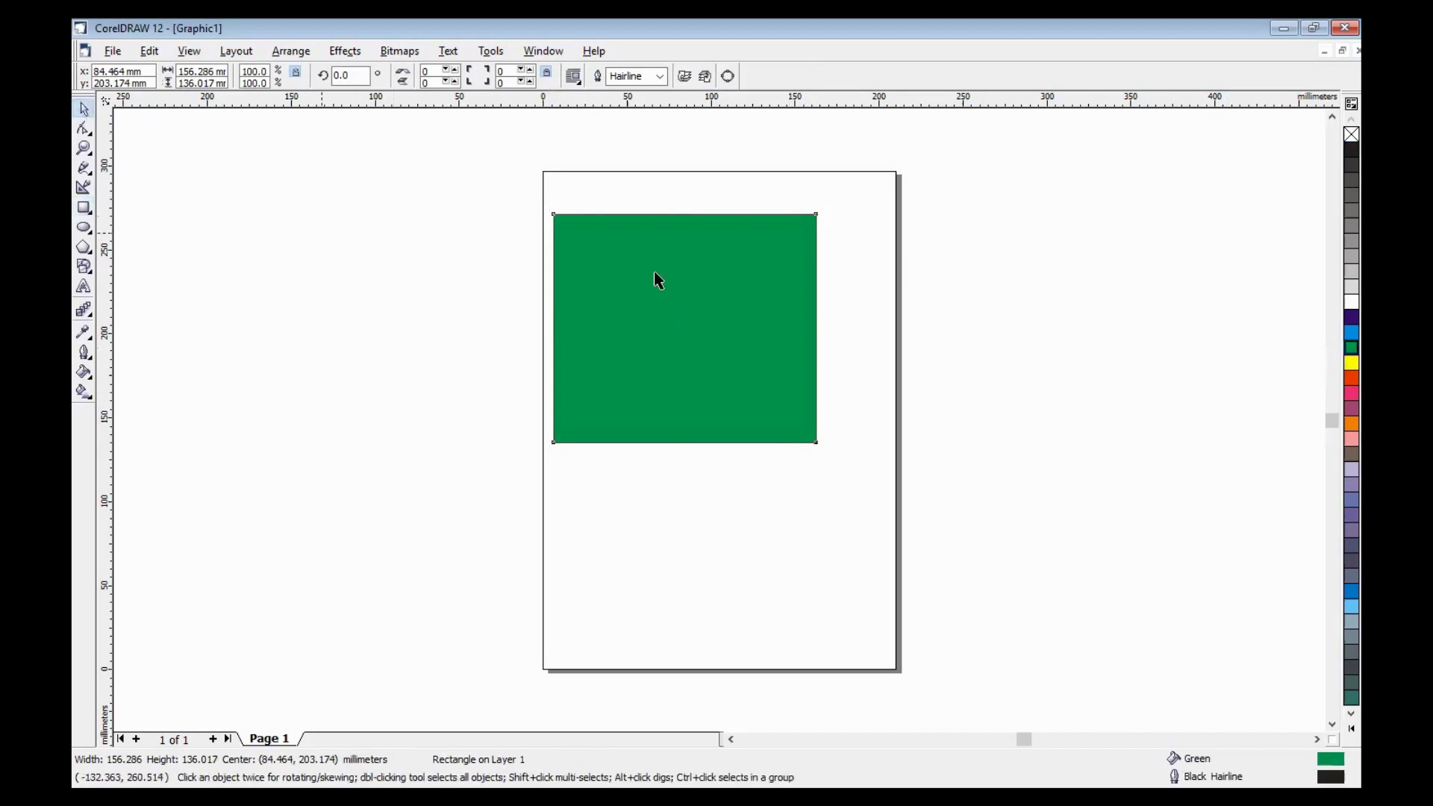
{"action": "key", "text": "Escape"}
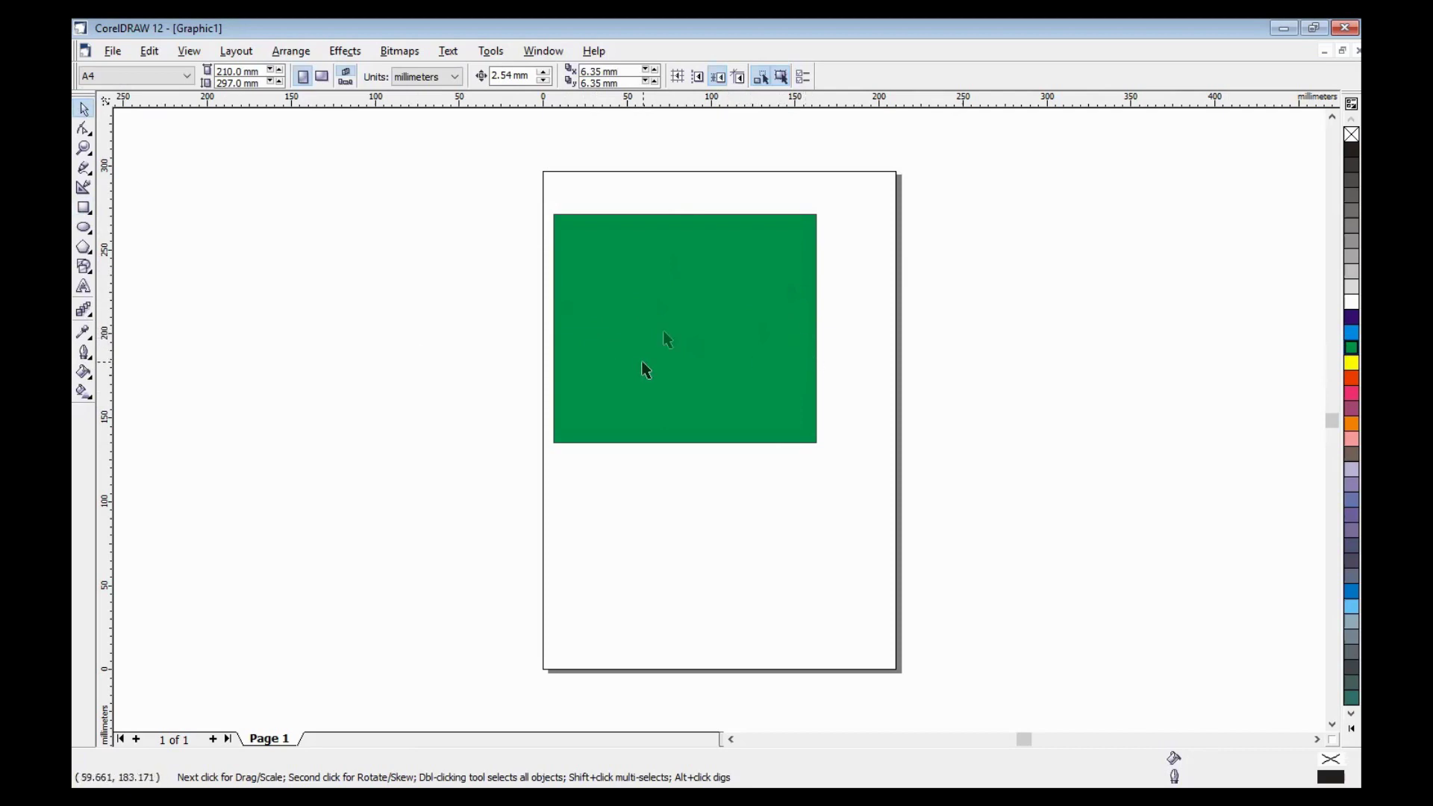
Send the green rectangle to the back using the right-click Order > To Back option
{"action": "left_click", "coordinate": [776, 246]}
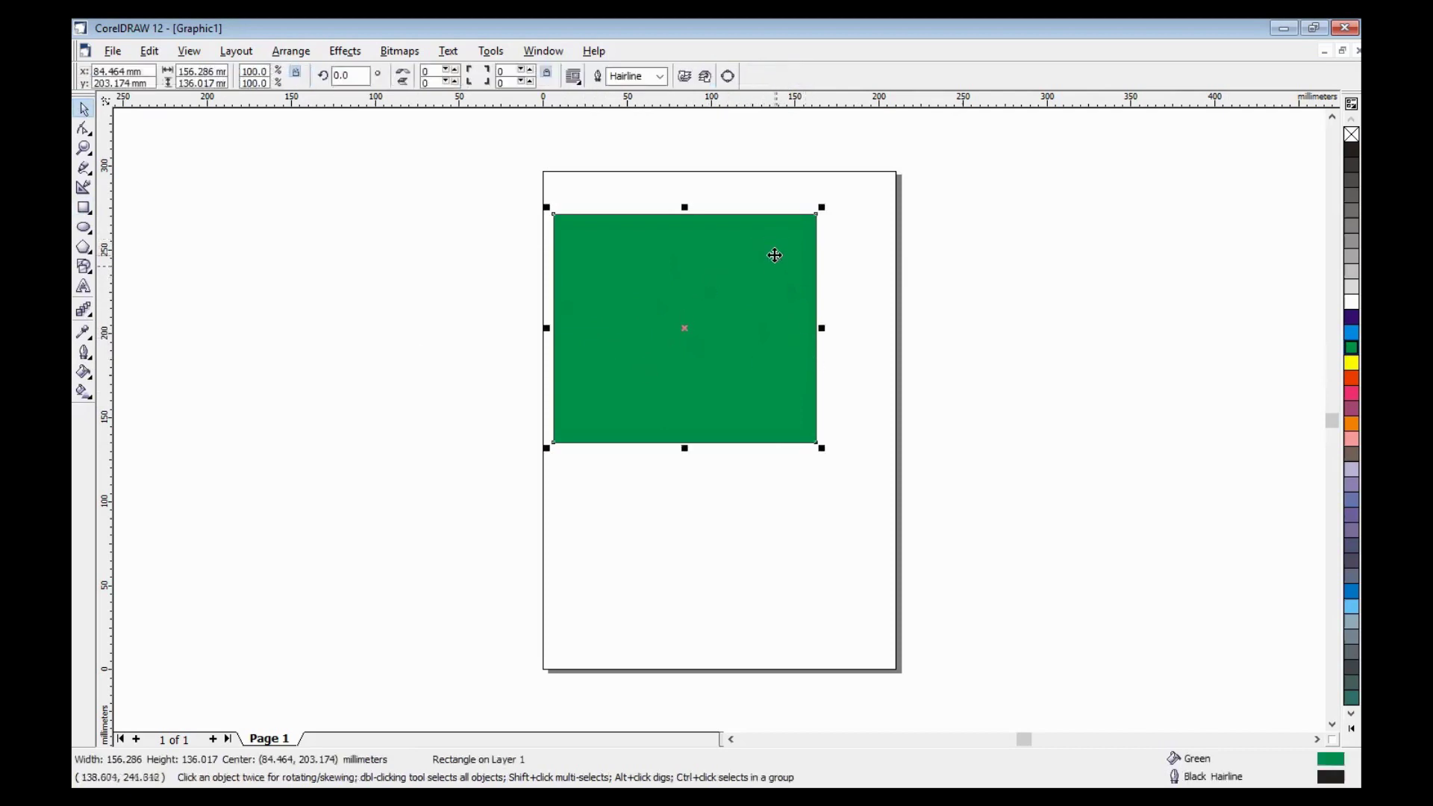
{"action": "right_click", "coordinate": [750, 257]}
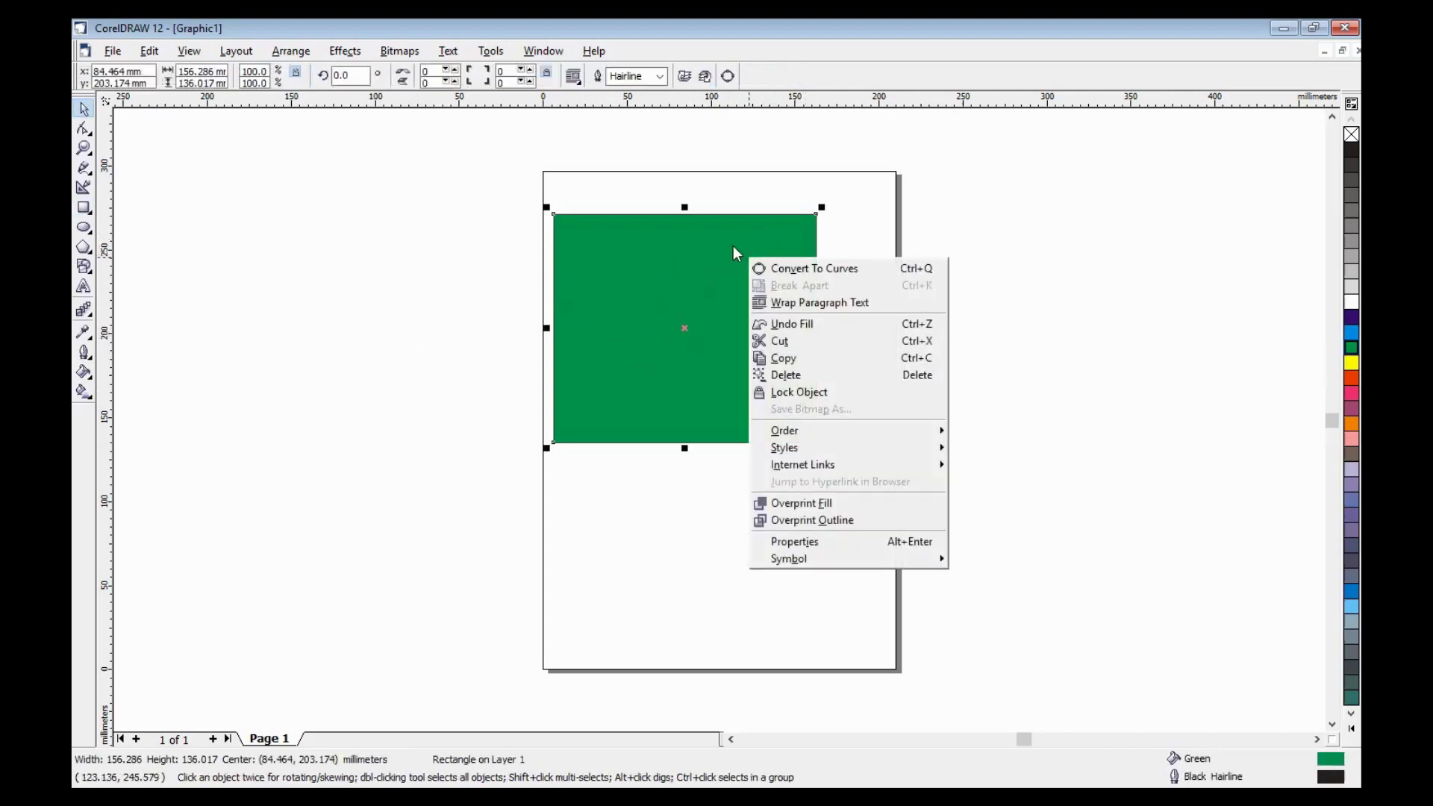
{"action": "mouse_move", "coordinate": [847, 431]}
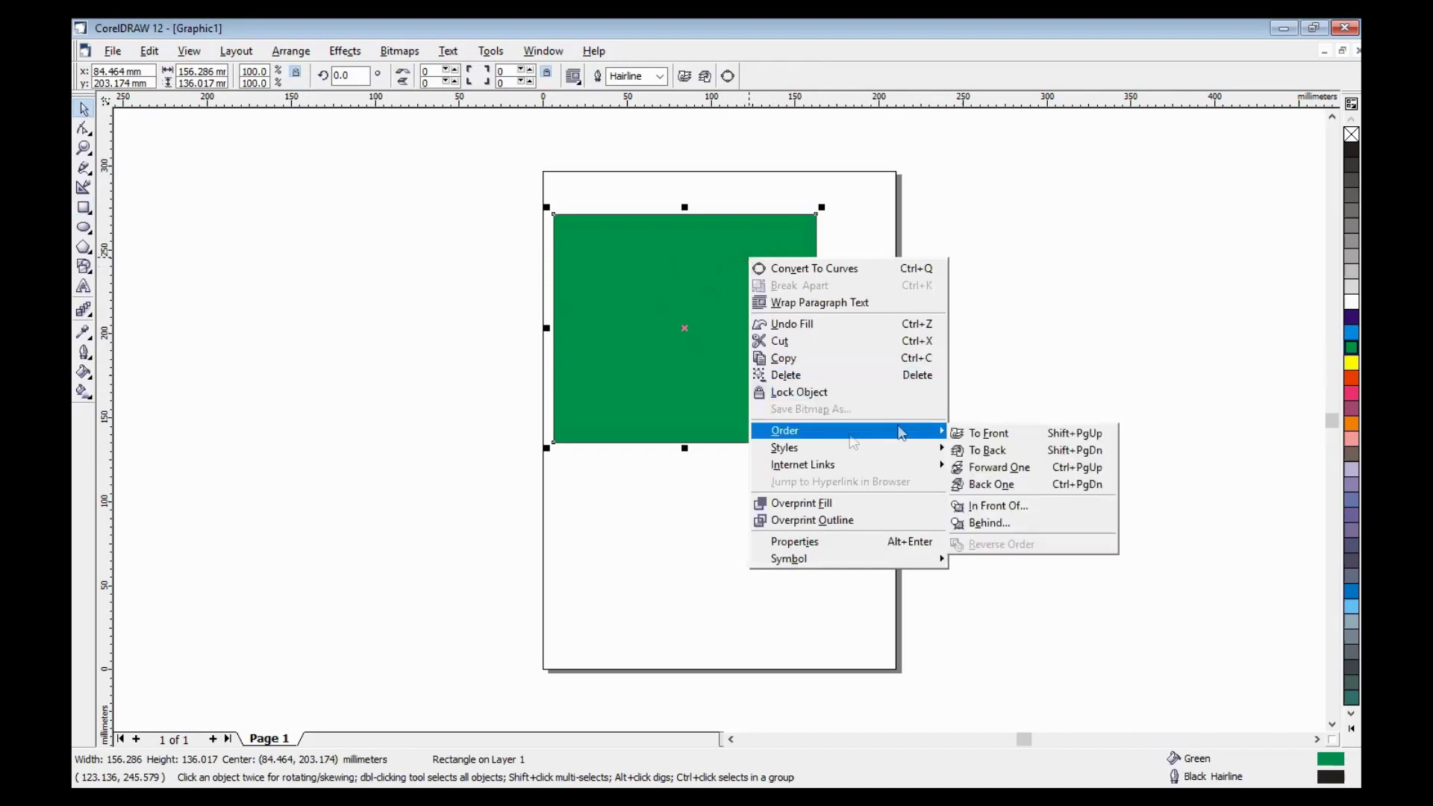
{"action": "left_click", "coordinate": [1029, 450]}
{"action": "left_click", "coordinate": [968, 455]}
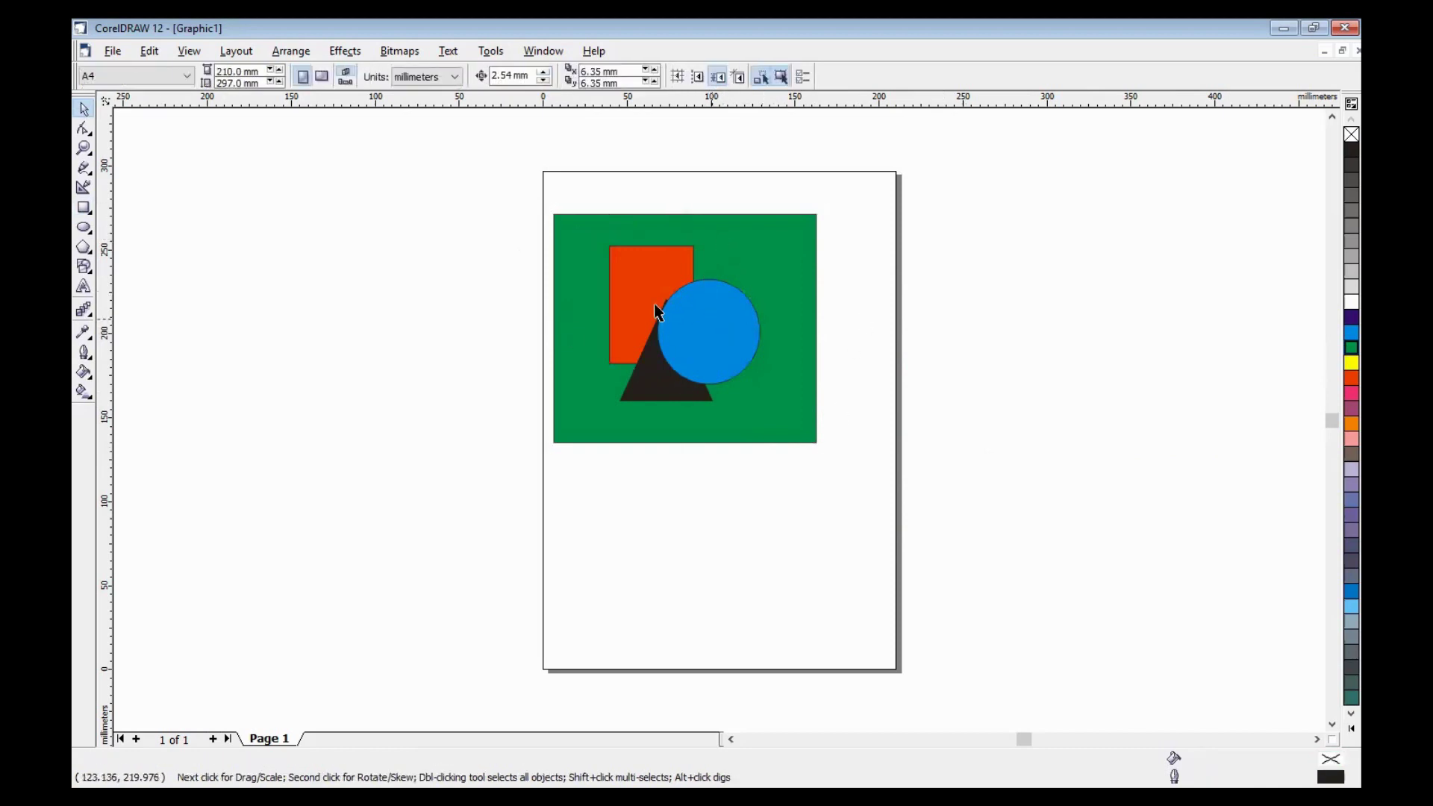
Move all four shapes together to the centre of the page
{"action": "left_click_drag", "start_coordinate": [478, 180], "coordinate": [876, 489]}
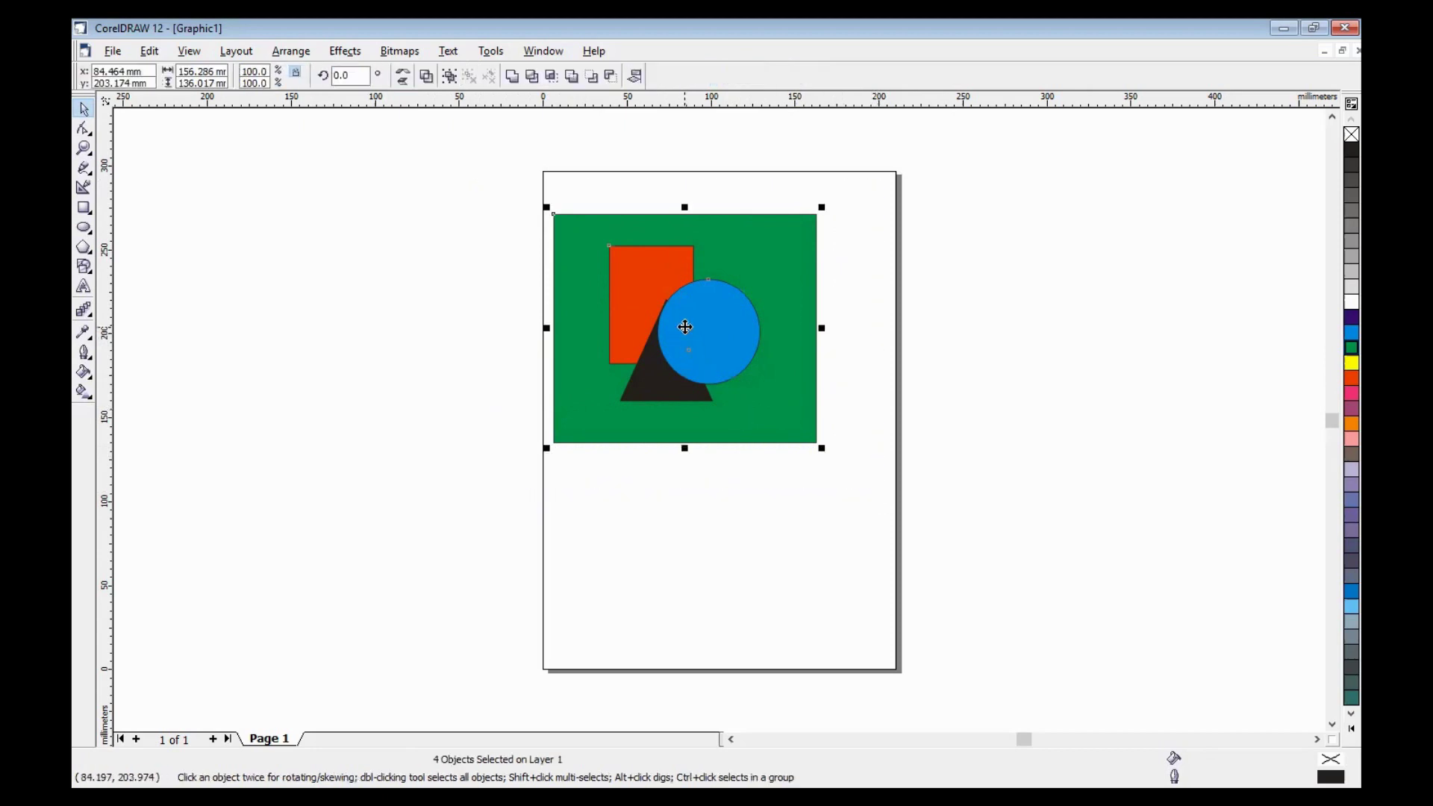
{"action": "mouse_move", "coordinate": [686, 327]}
{"action": "left_mouse_down"}
{"action": "mouse_move", "coordinate": [299, 402]}
{"action": "mouse_move", "coordinate": [722, 384]}
{"action": "left_mouse_up"}
{"action": "left_click", "coordinate": [749, 534]}
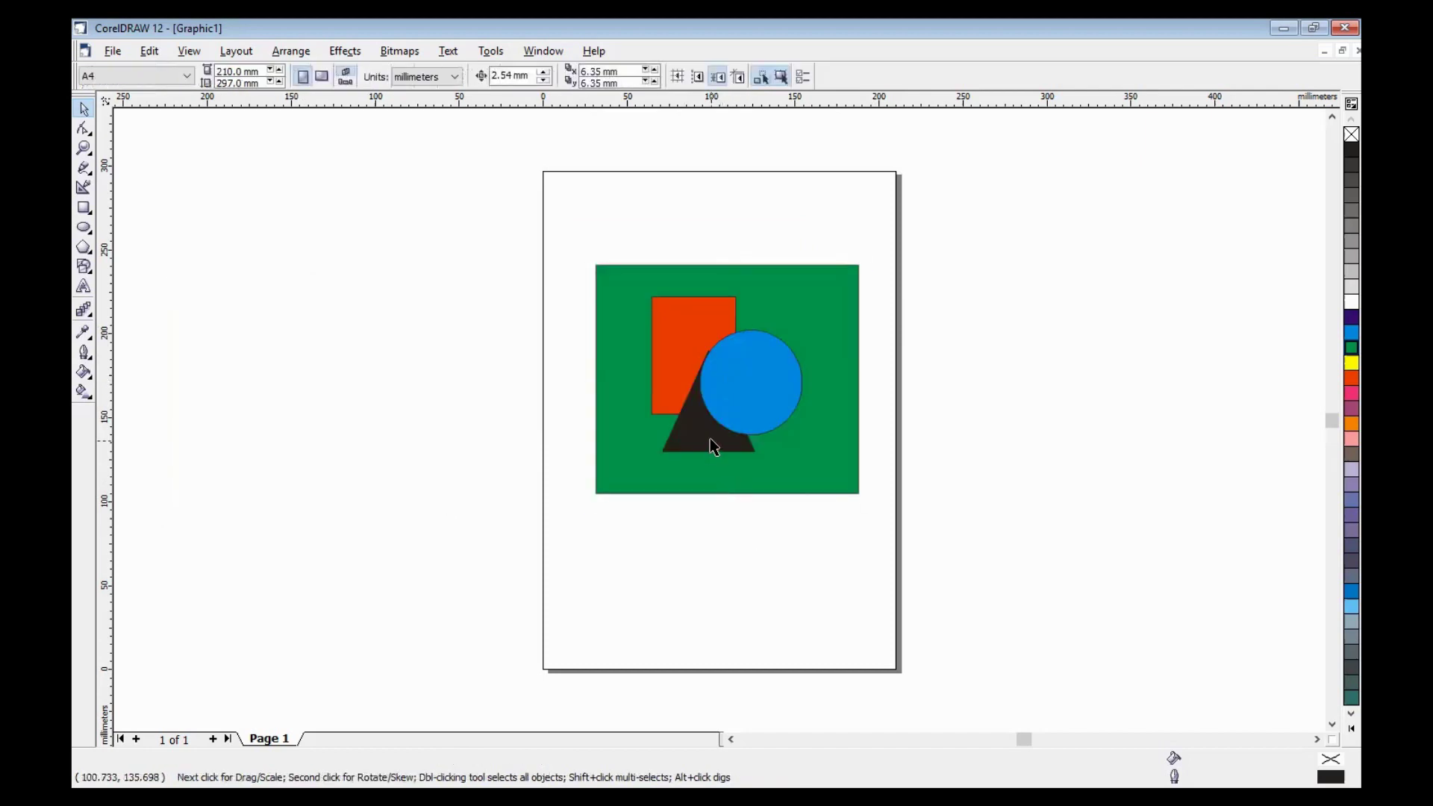
Spread the triangle, red rectangle and cyan circle apart and nudge the green background down
{"action": "left_click", "coordinate": [713, 447]}
{"action": "left_click_drag", "start_coordinate": [713, 433], "coordinate": [697, 460]}
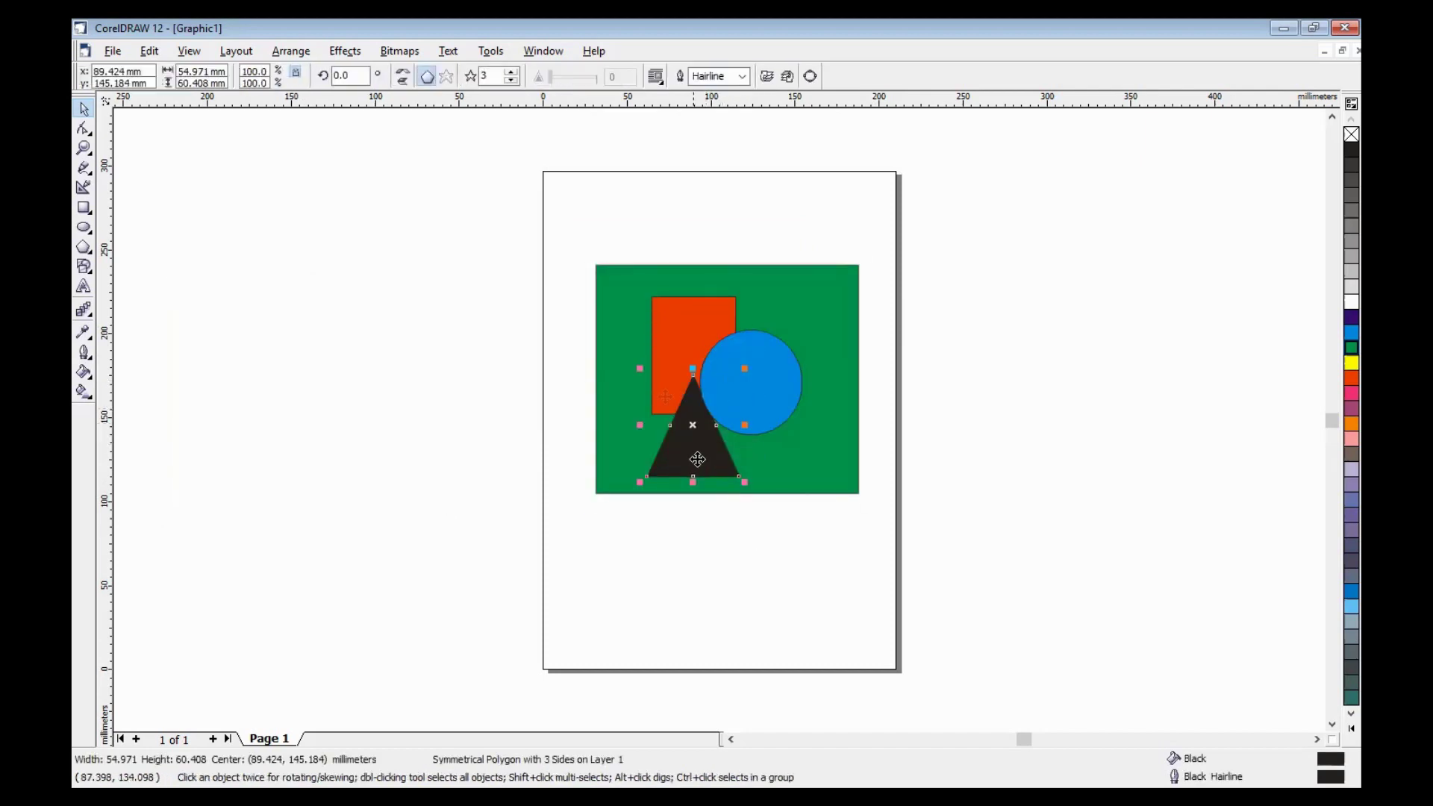
{"action": "left_click", "coordinate": [678, 306]}
{"action": "left_click_drag", "start_coordinate": [690, 322], "coordinate": [670, 316]}
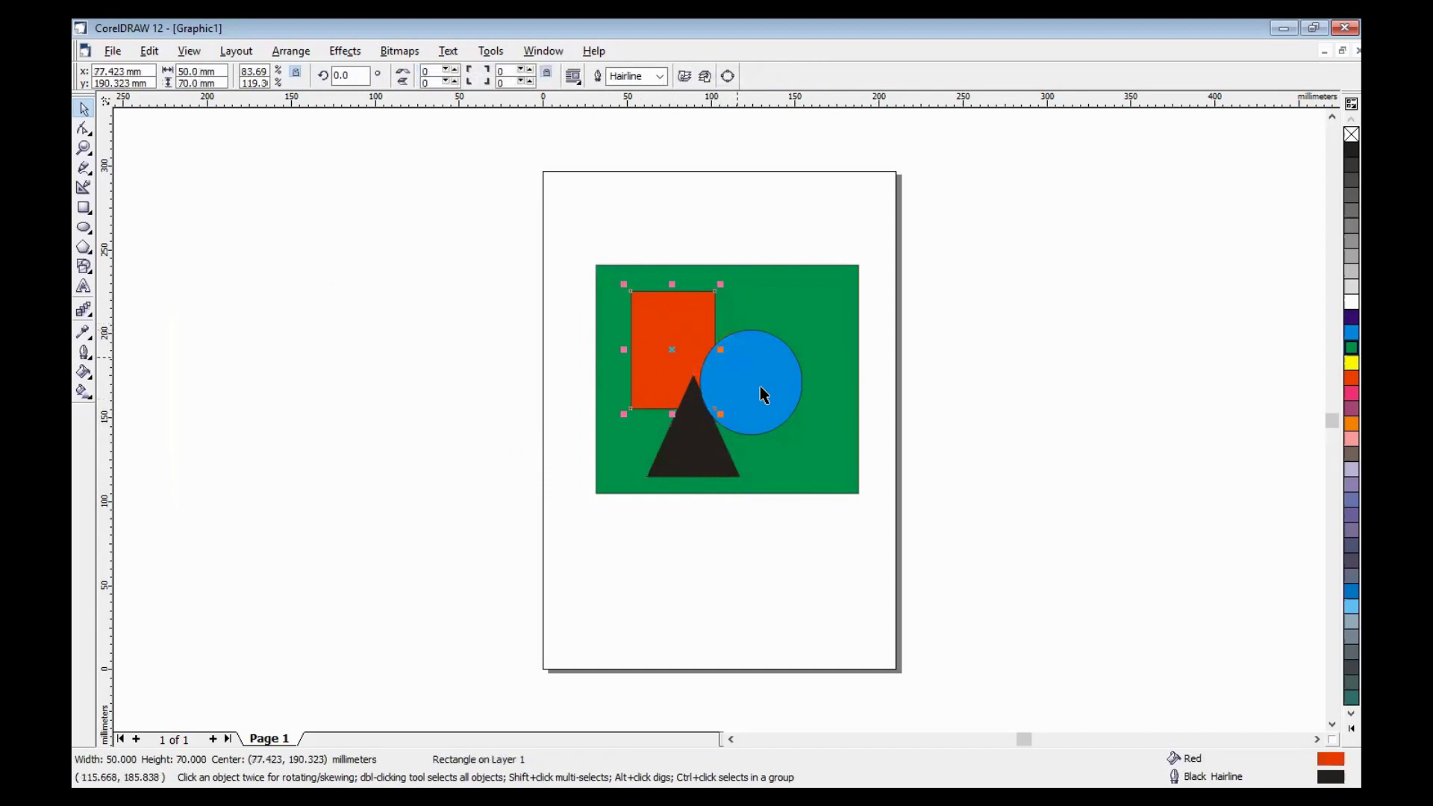
{"action": "left_click_drag", "start_coordinate": [763, 394], "coordinate": [797, 365]}
{"action": "left_click", "coordinate": [751, 280]}
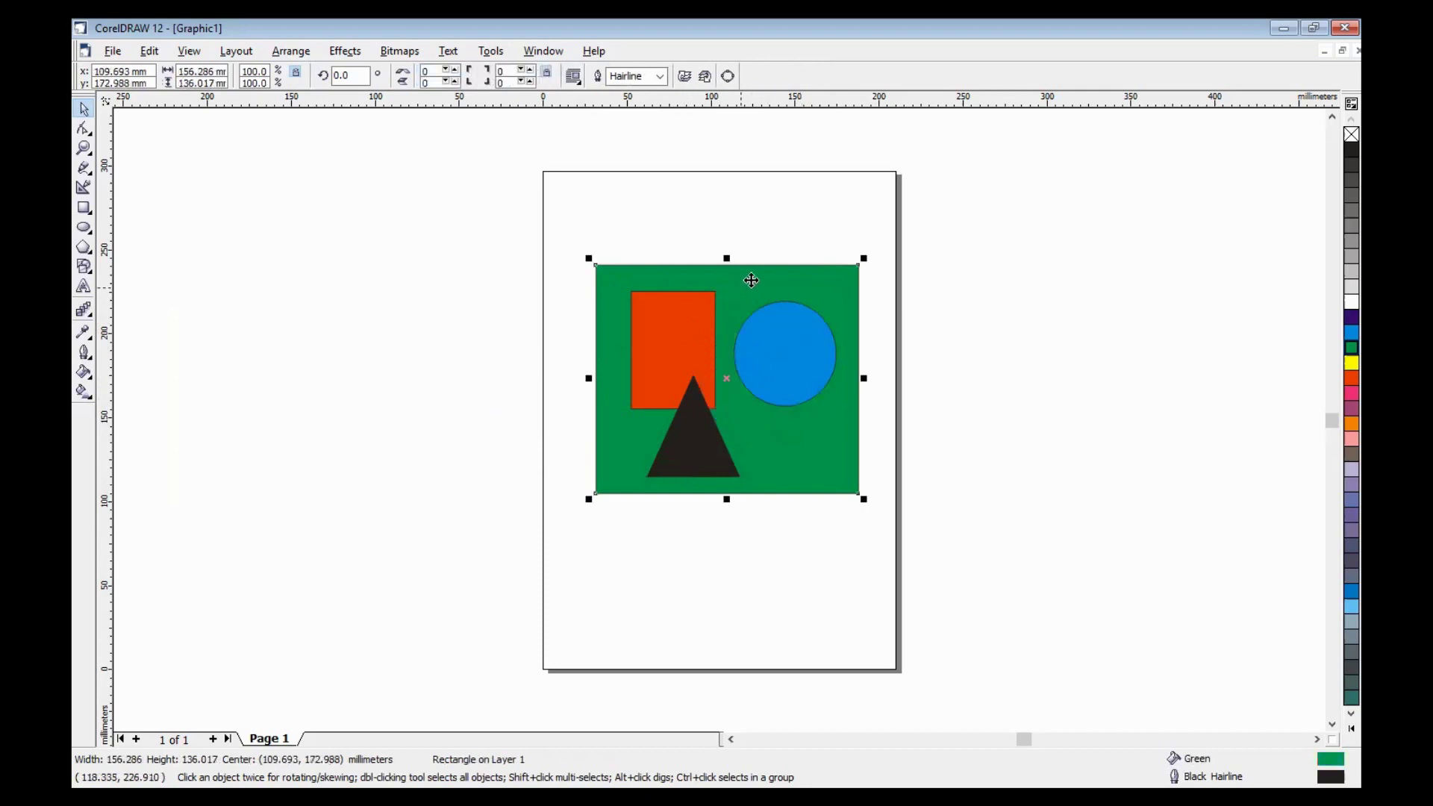
{"action": "left_click_drag", "start_coordinate": [751, 280], "coordinate": [748, 288]}
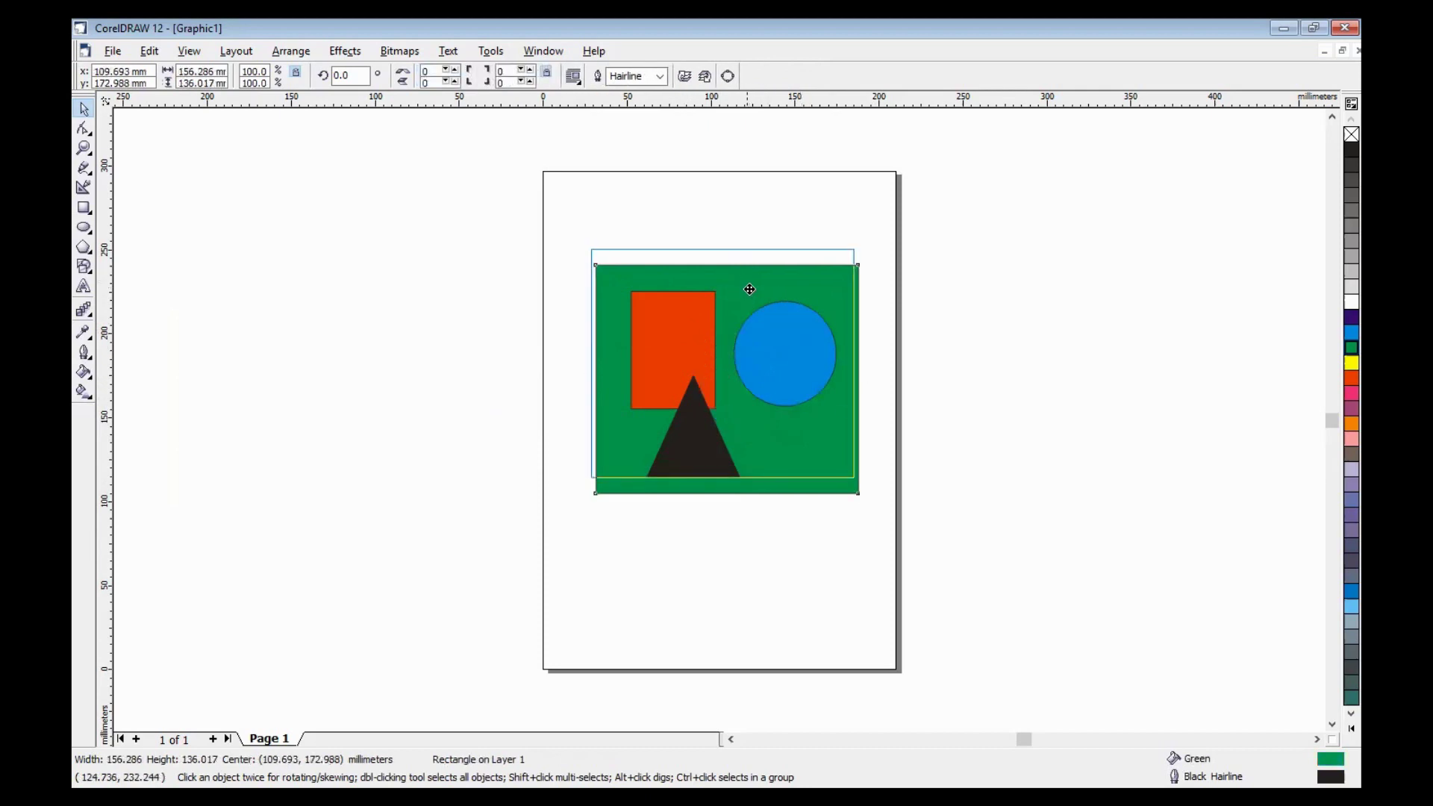
{"action": "left_click", "coordinate": [978, 368]}
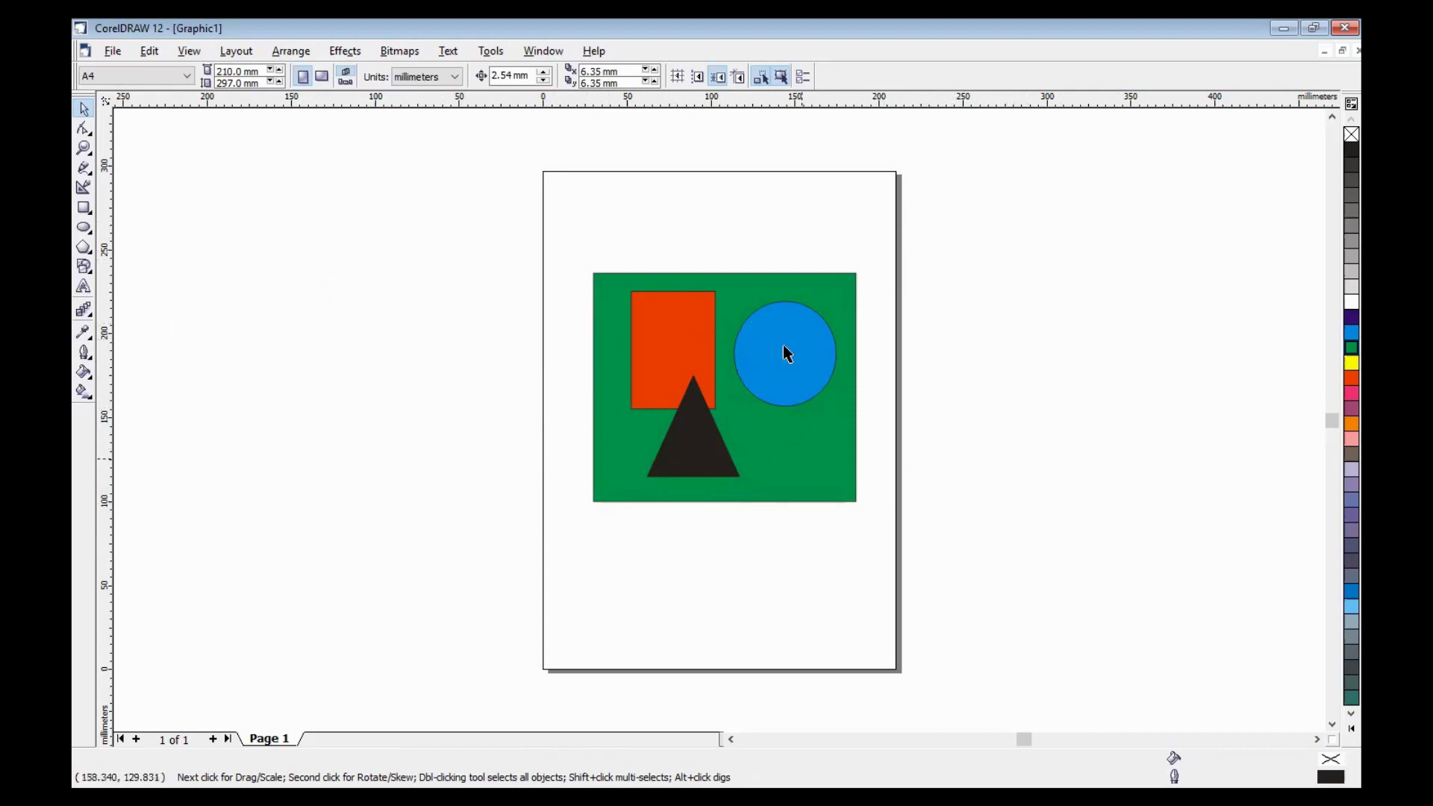
Shift the red rectangle down-left and move the cyan circle over both the rectangle and the triangle
{"action": "left_click", "coordinate": [649, 298]}
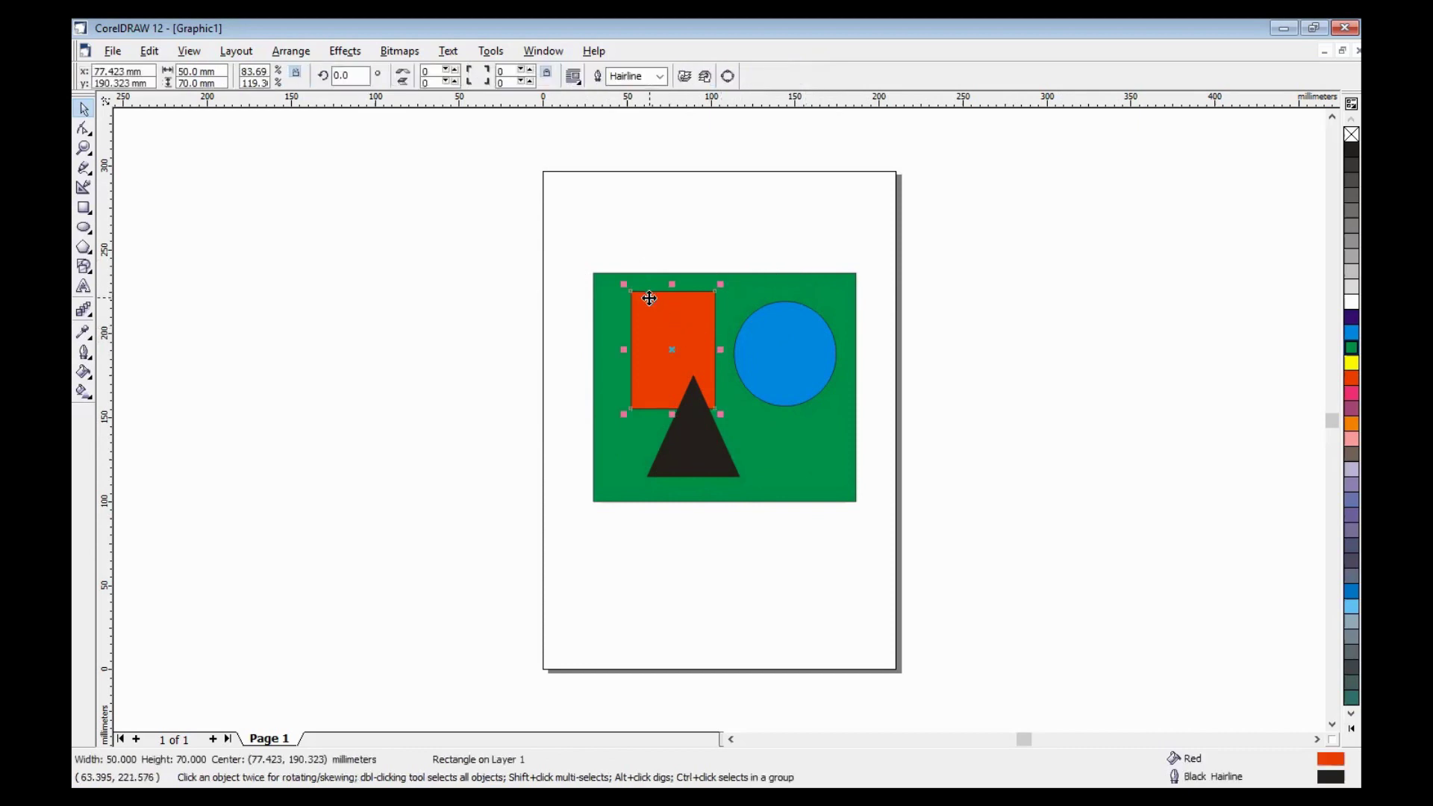
{"action": "left_click_drag", "start_coordinate": [669, 321], "coordinate": [659, 338]}
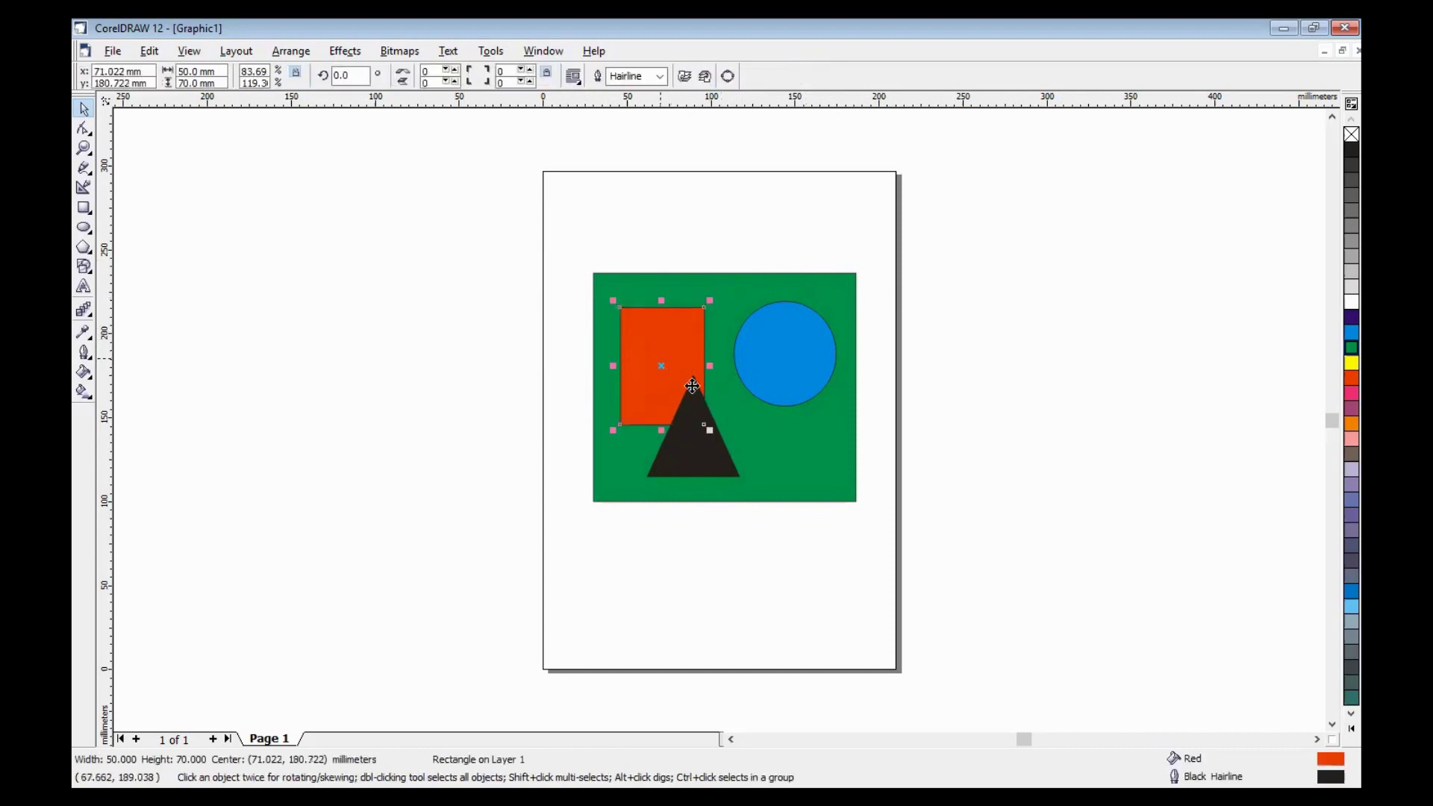
{"action": "left_click", "coordinate": [786, 351]}
{"action": "left_click_drag", "start_coordinate": [786, 351], "coordinate": [734, 377]}
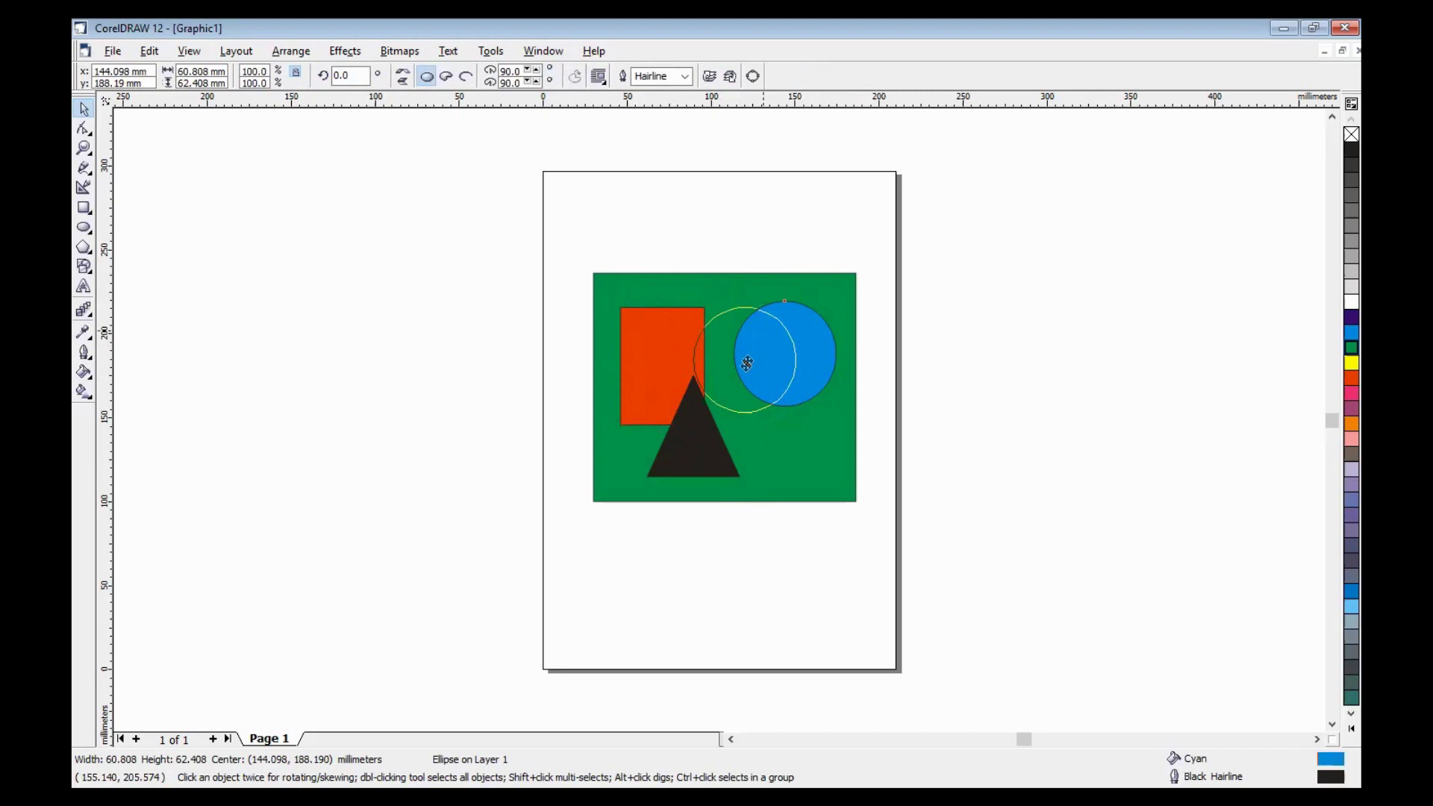
{"action": "left_click", "coordinate": [929, 339]}
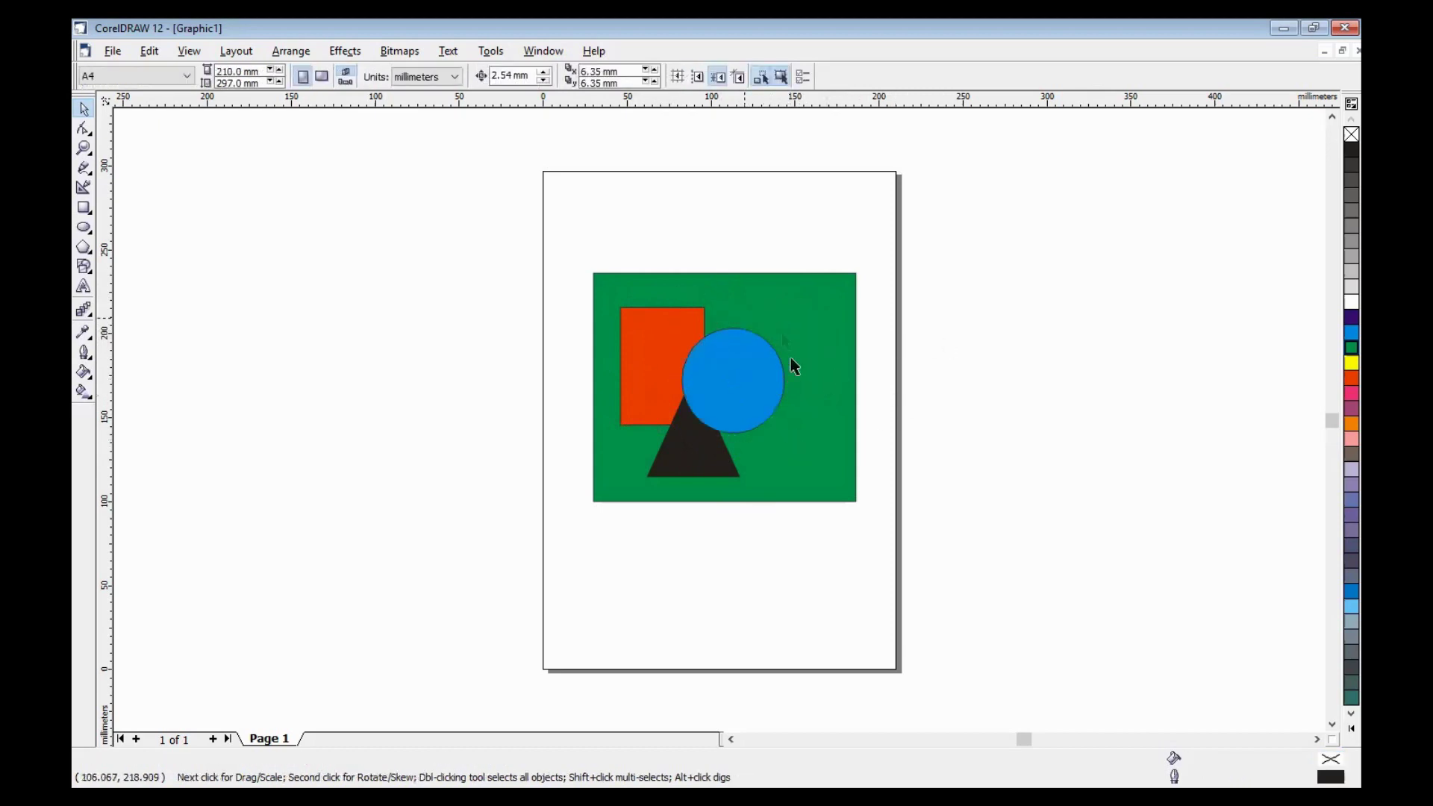
{"action": "left_click", "coordinate": [795, 299]}
{"action": "left_click", "coordinate": [871, 322]}
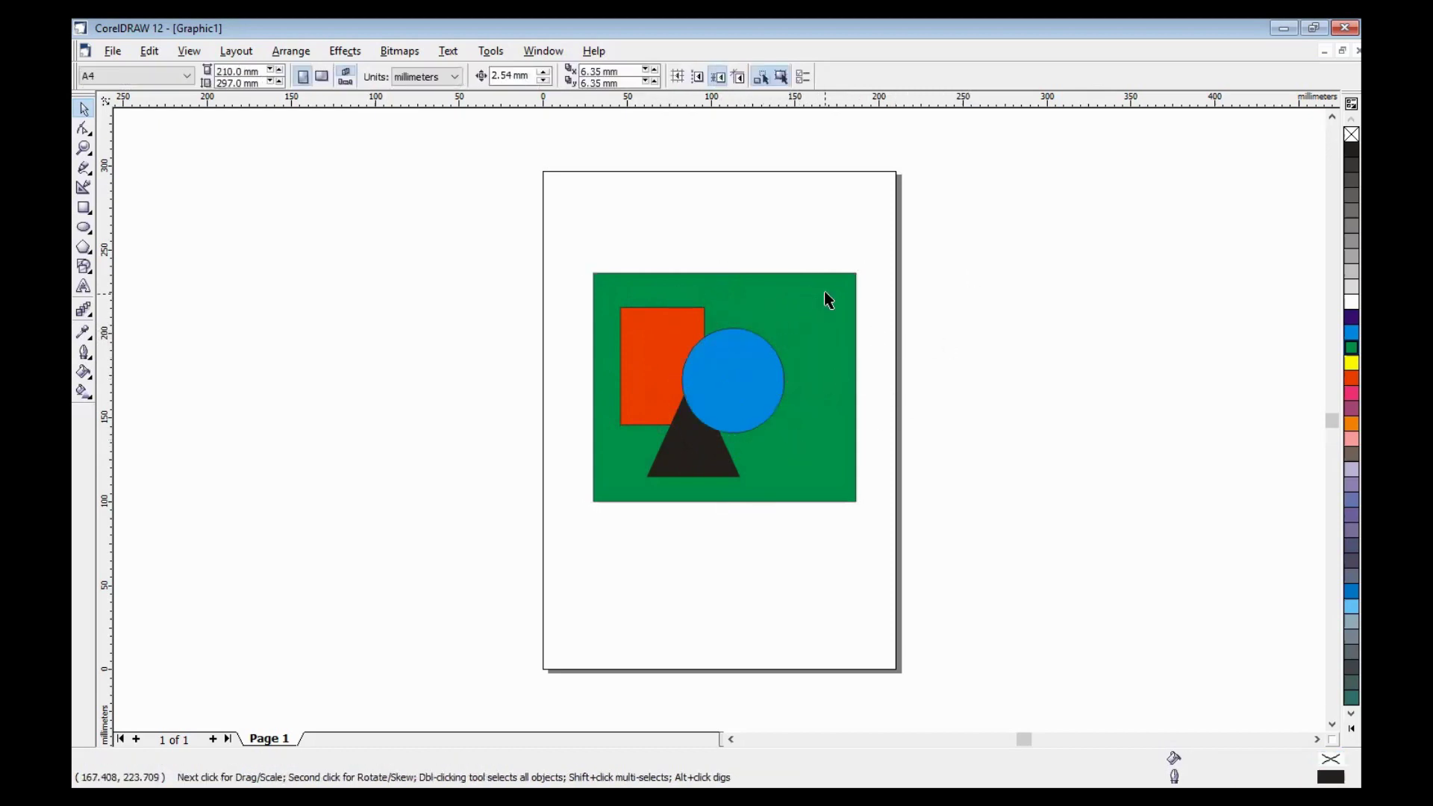